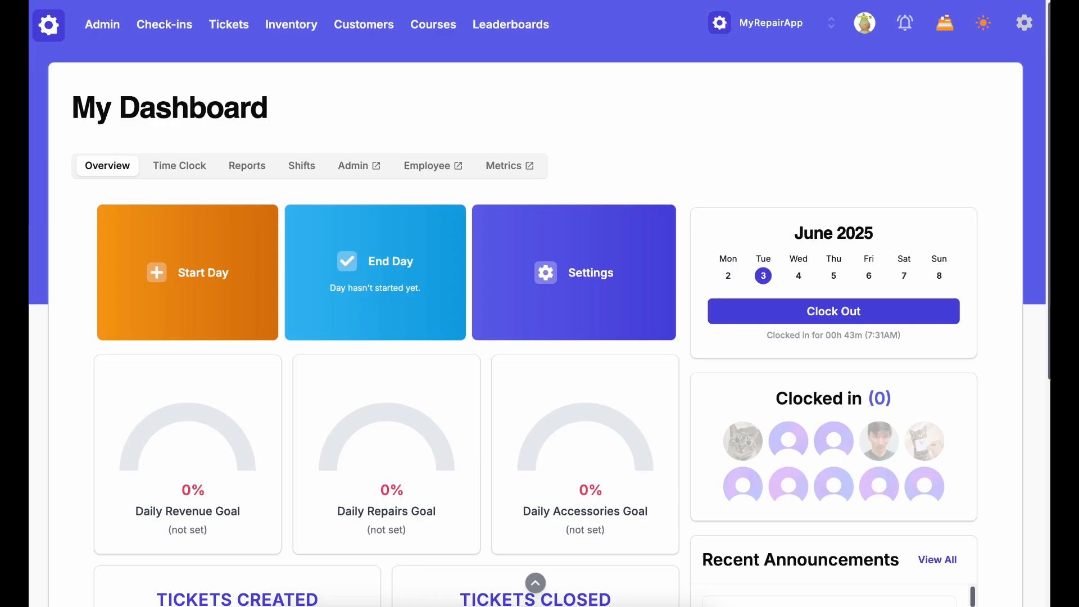
Go to Inventory Counts from the Inventory menu to list the shop's four completed counts
mouse_move(291, 25)
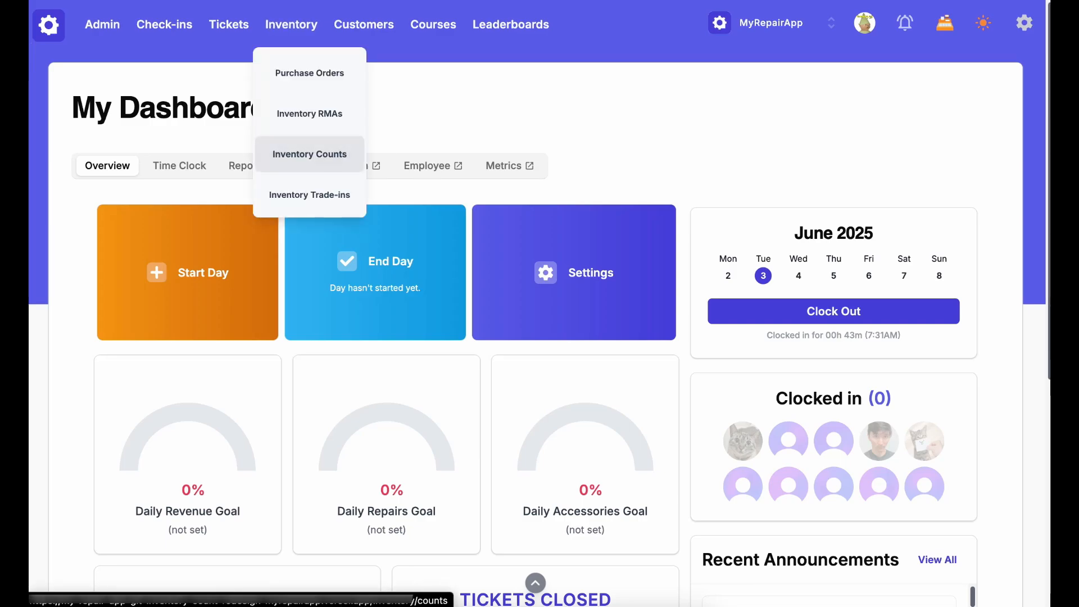
left_click(343, 152)
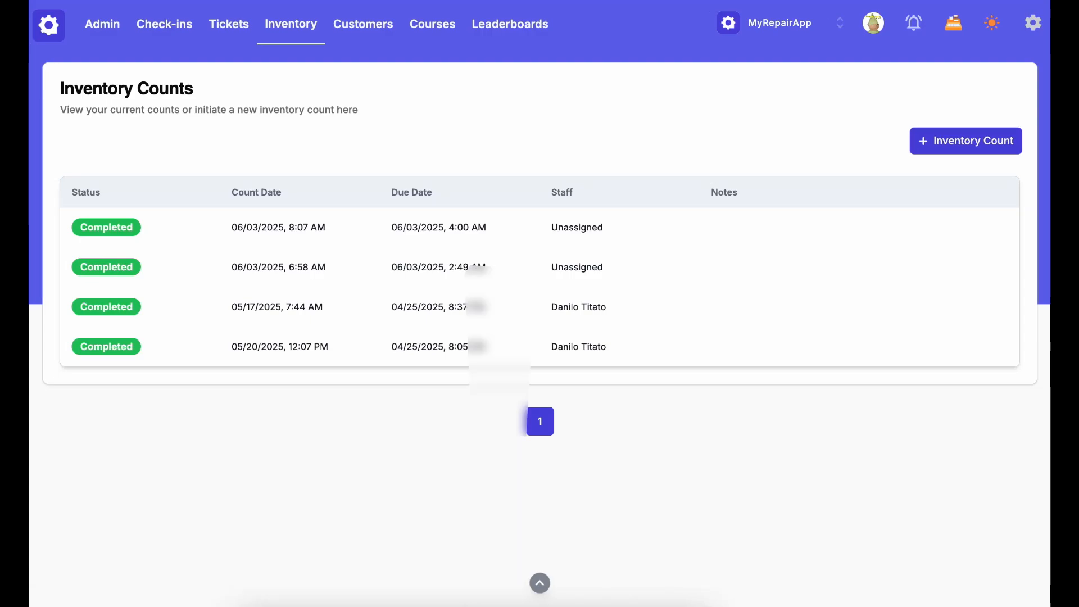
Start a new inventory count assigned to a staff member, limited to Part / Part - Phone items
left_click(966, 141)
left_click(539, 268)
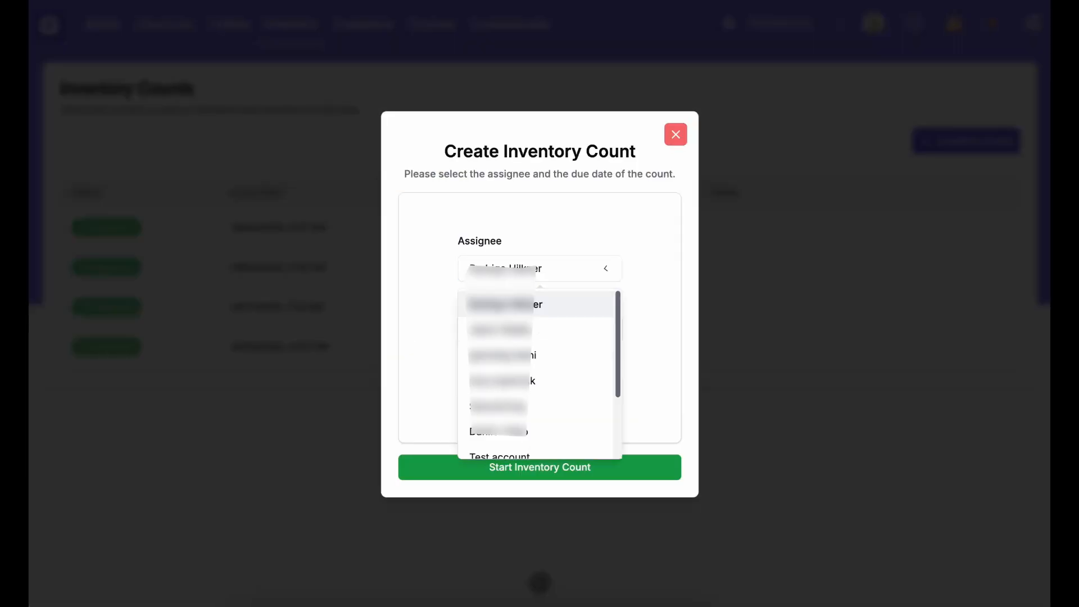
left_click(537, 380)
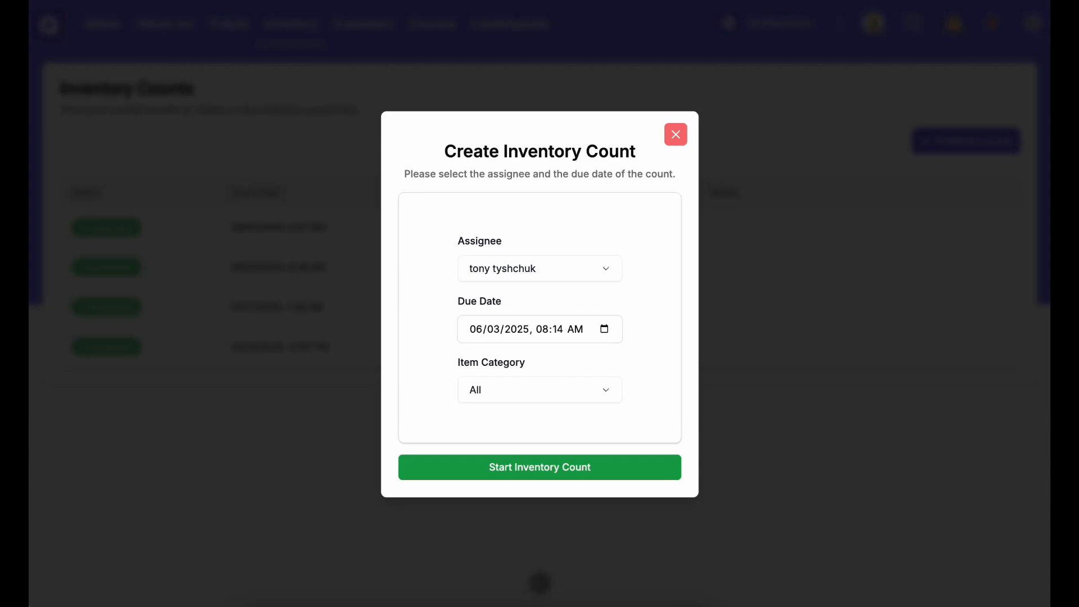
left_click(539, 390)
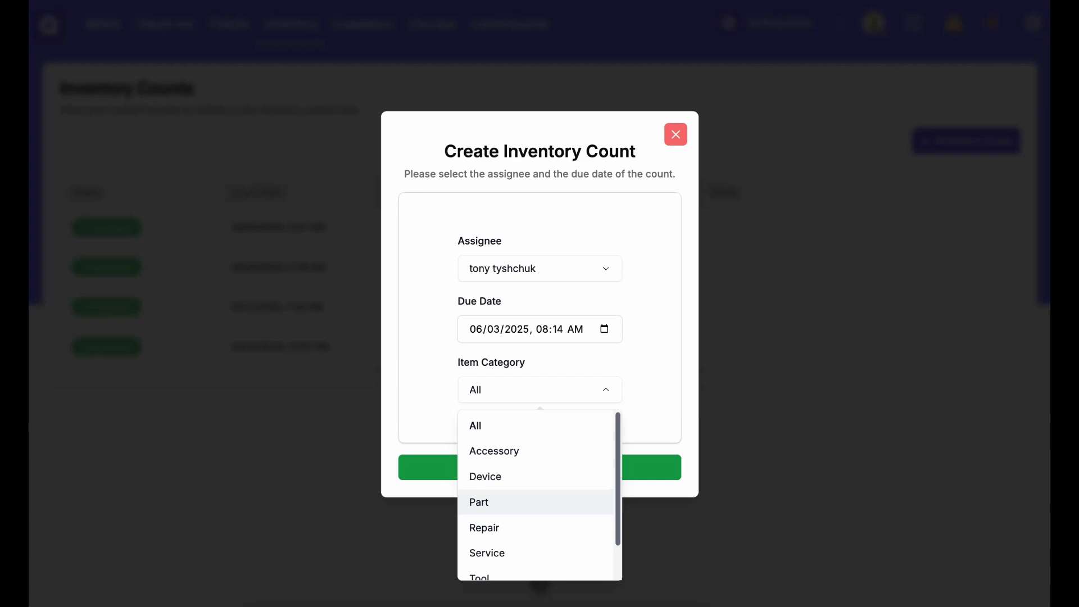
left_click(535, 502)
left_click(540, 421)
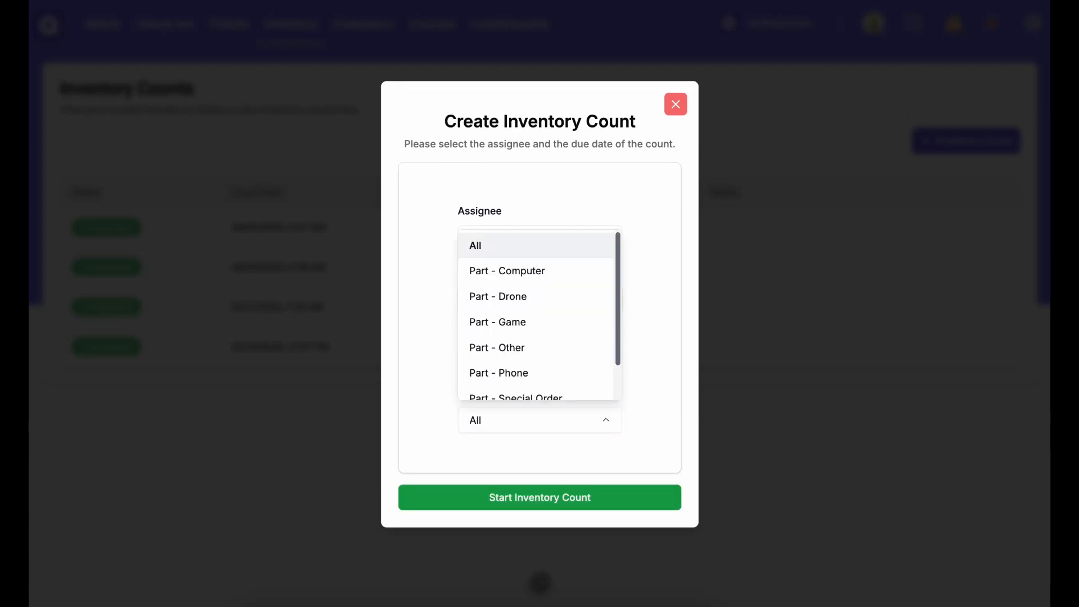
left_click(513, 373)
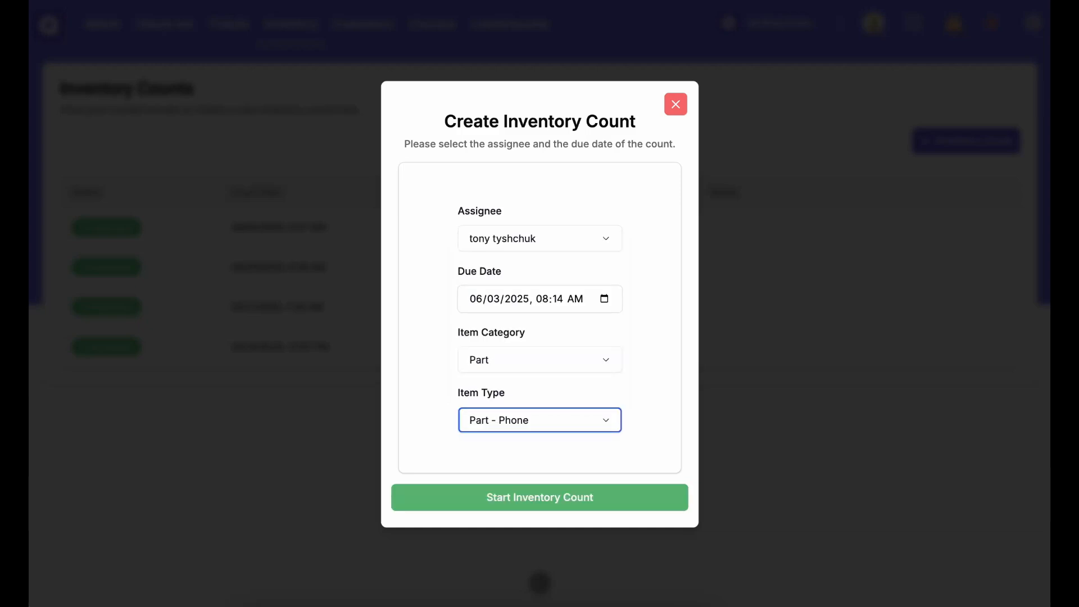
left_click(539, 496)
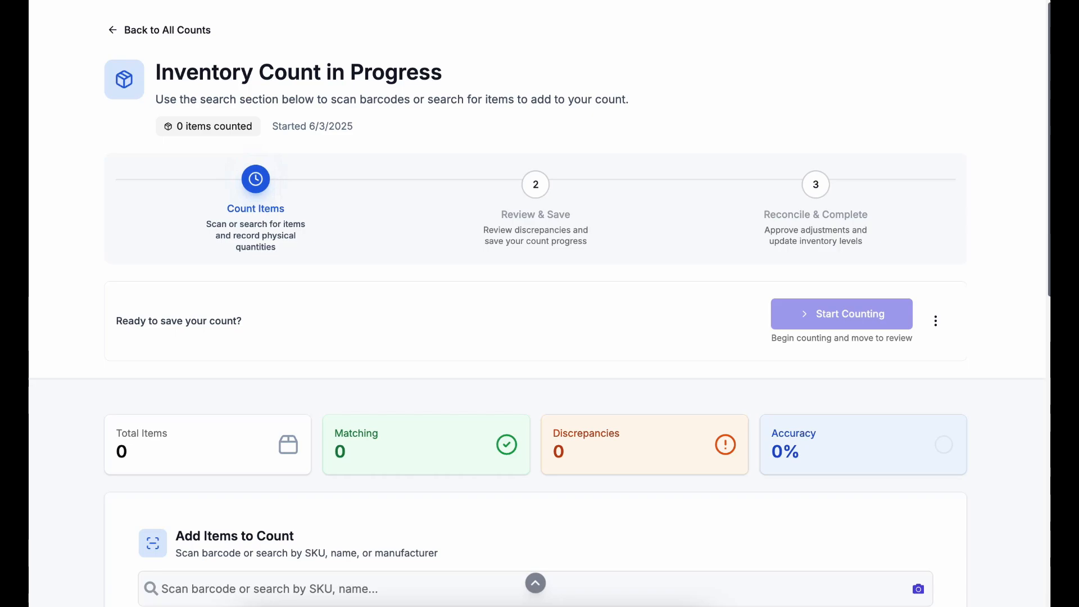
scroll(535, 506, "down", 1)
scroll(535, 337, "down", 5)
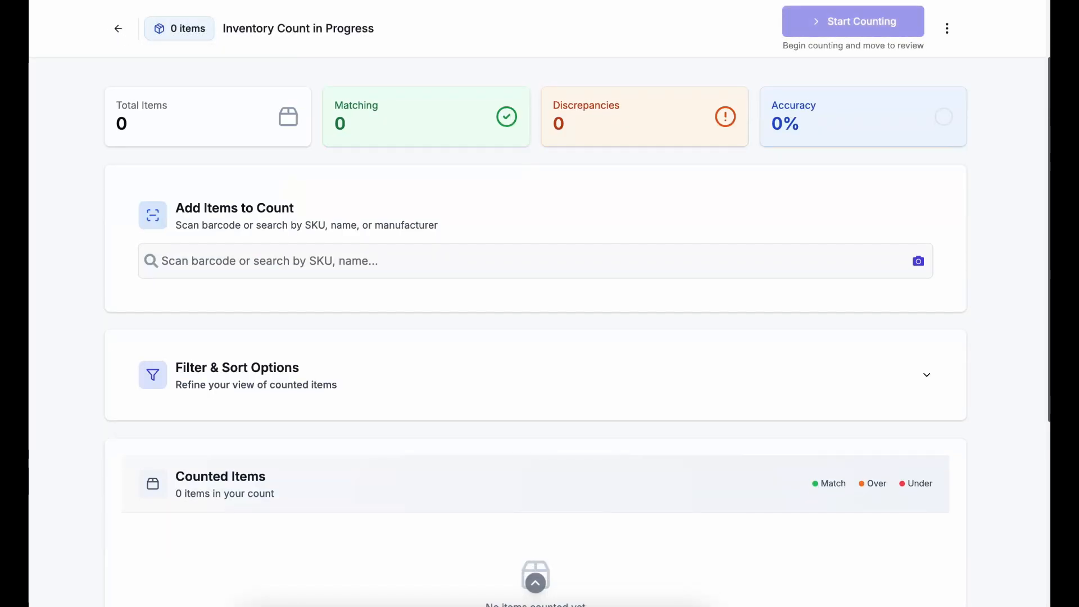
scroll(535, 337, "down", 1)
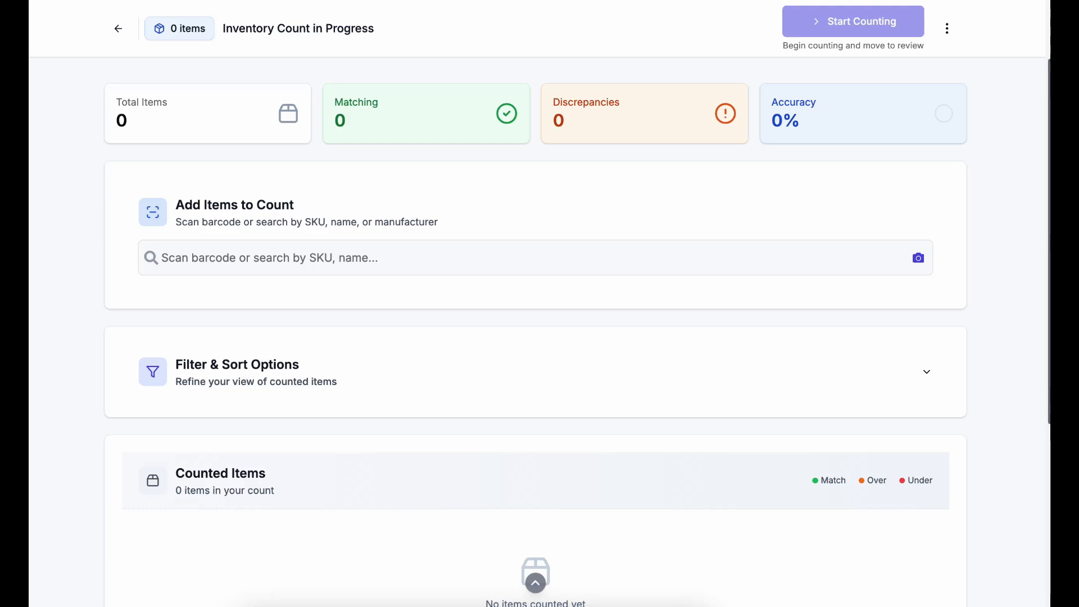
scroll(535, 337, "down", 1)
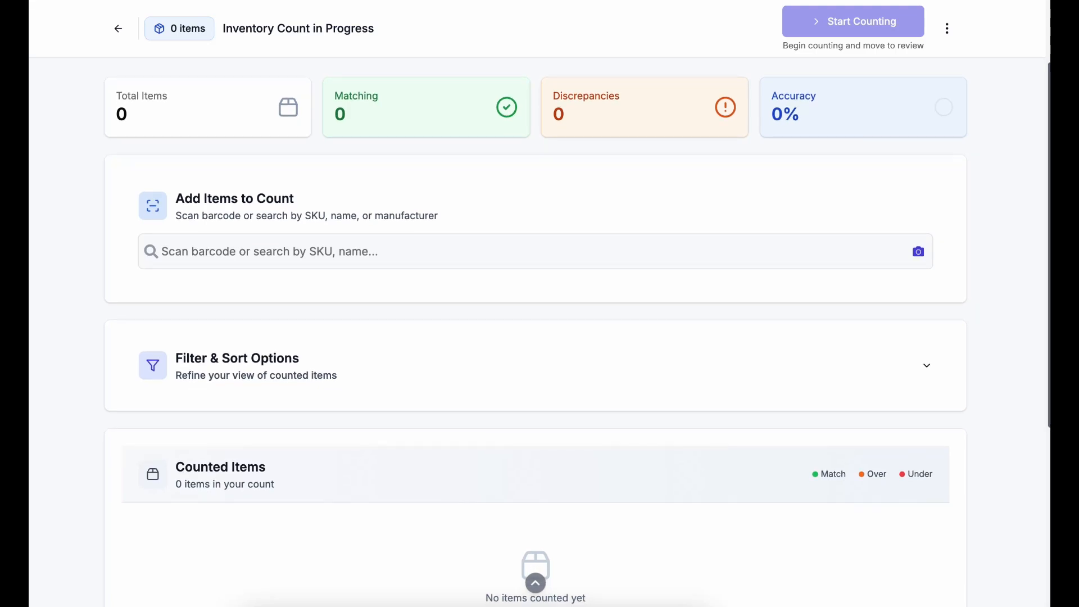
scroll(535, 338, "down", 2)
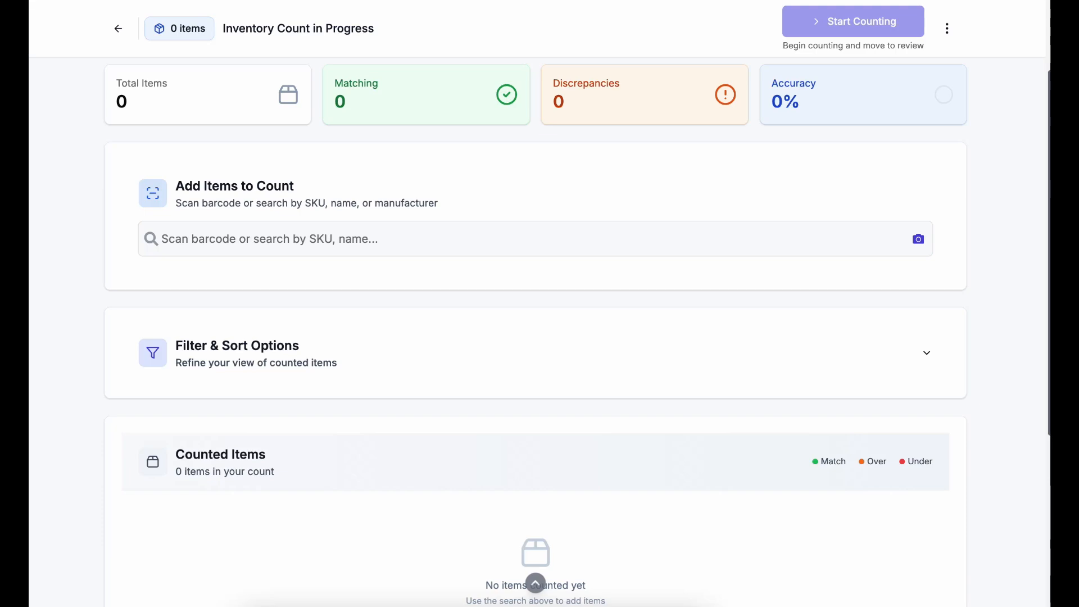
scroll(535, 337, "down", 5)
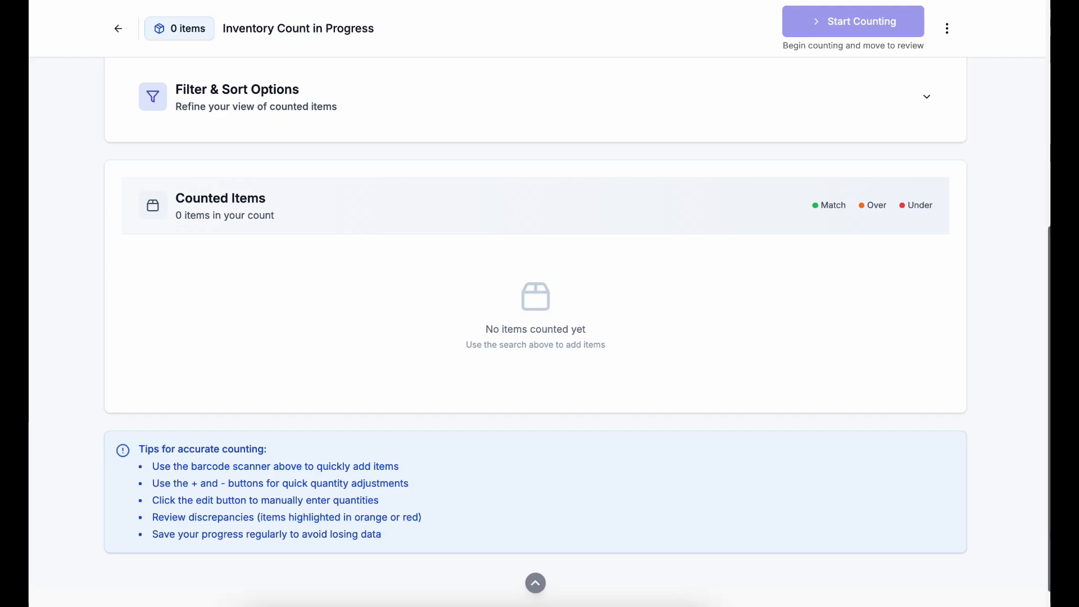
scroll(540, 326, "up", 5)
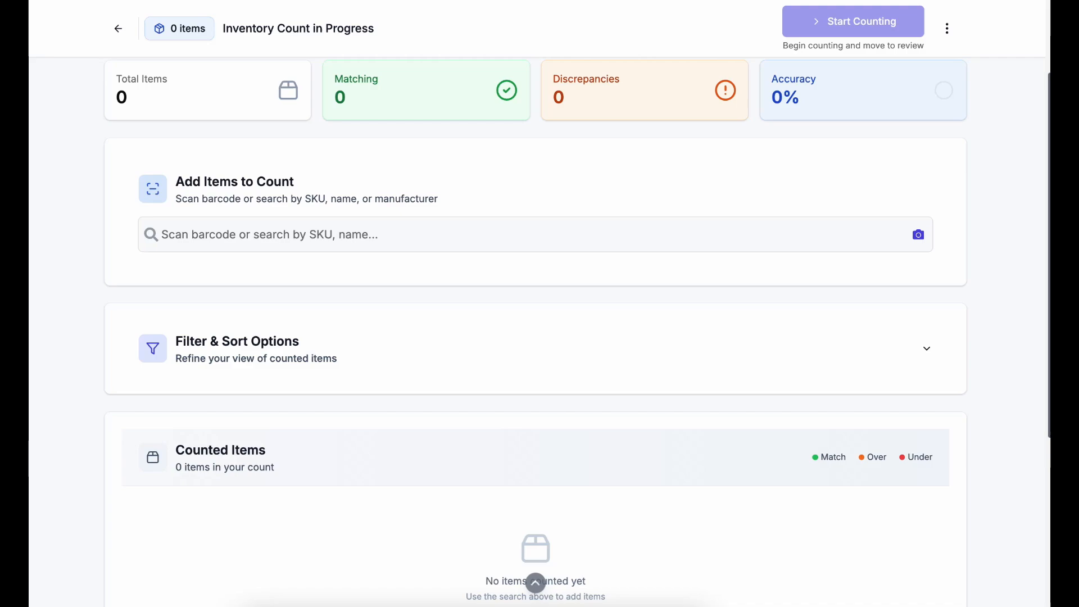
Search 'iphone' and add the Apple iPhone 11 LCD to the count
left_click(270, 234)
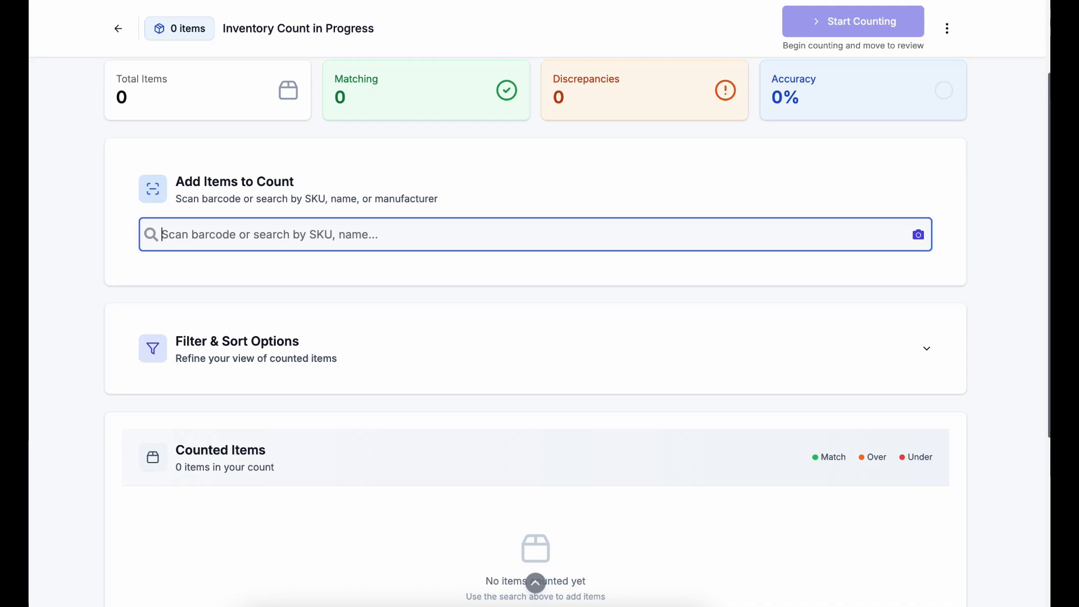
type("iphone")
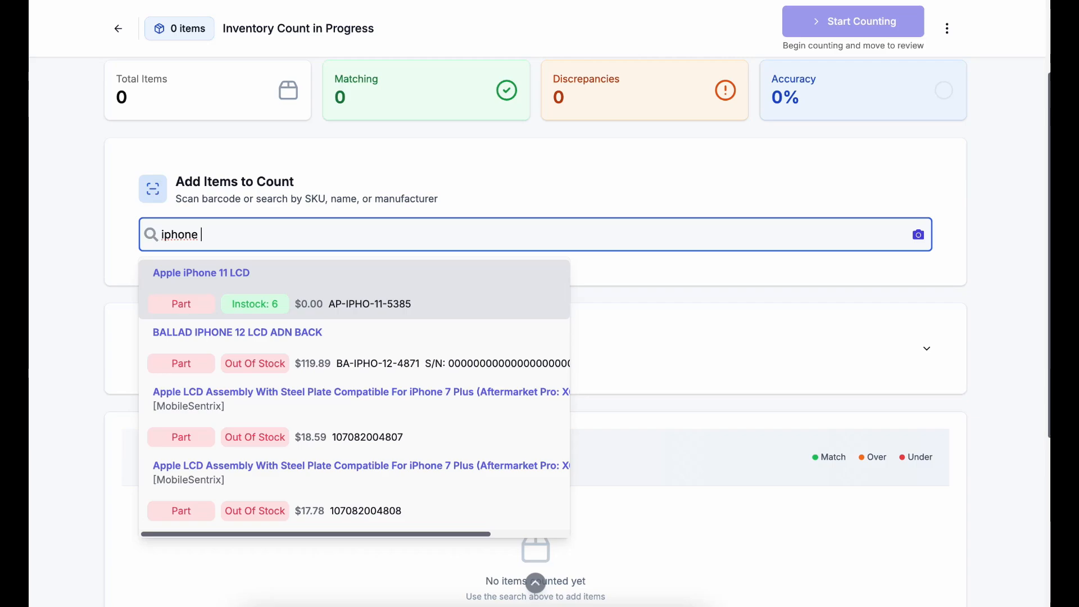
key("Return")
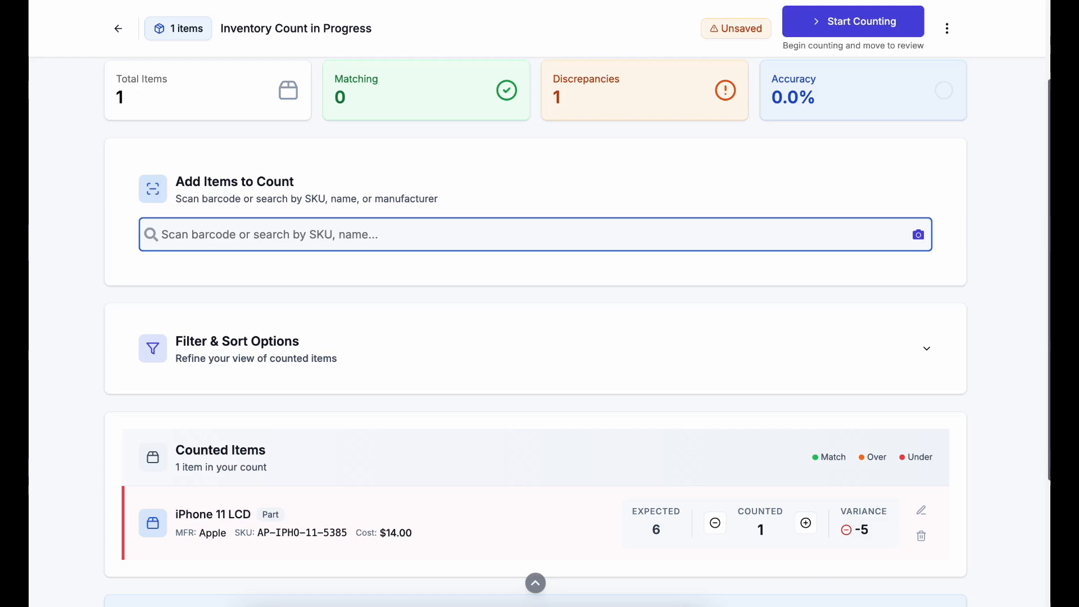
Set the iPhone 11 LCD counted quantity to 5 against 6 expected
left_click(806, 523)
left_click(805, 523)
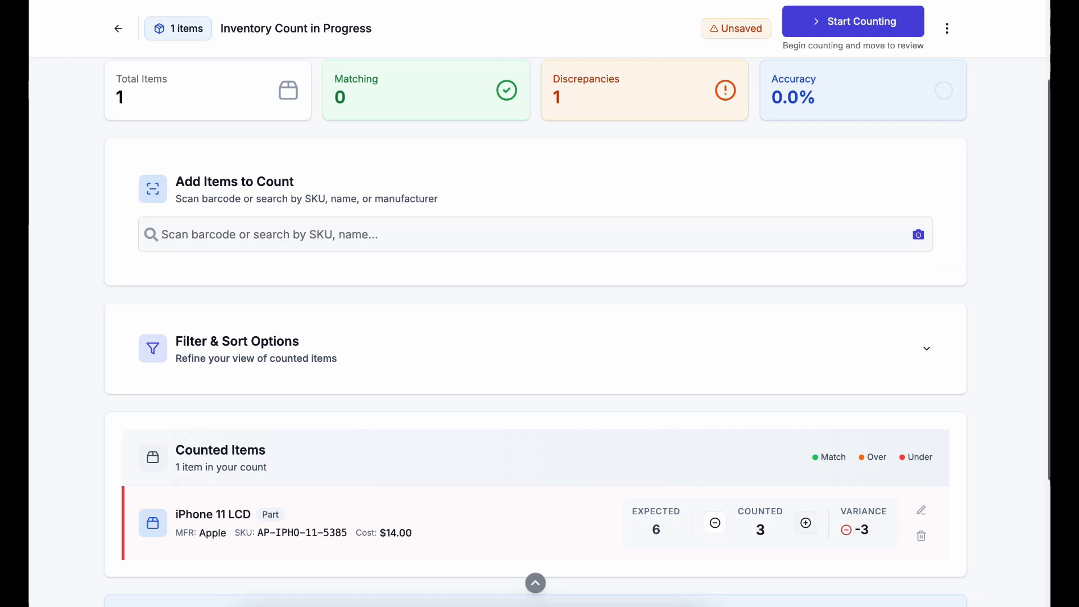
left_click(806, 523)
left_click(806, 523)
left_click(806, 523)
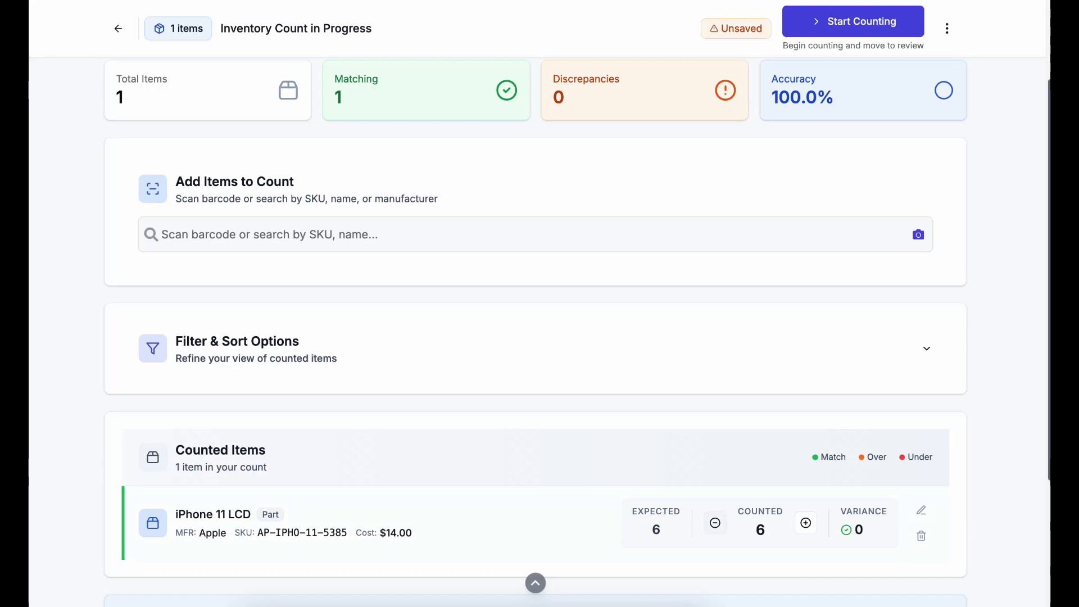
left_click(715, 523)
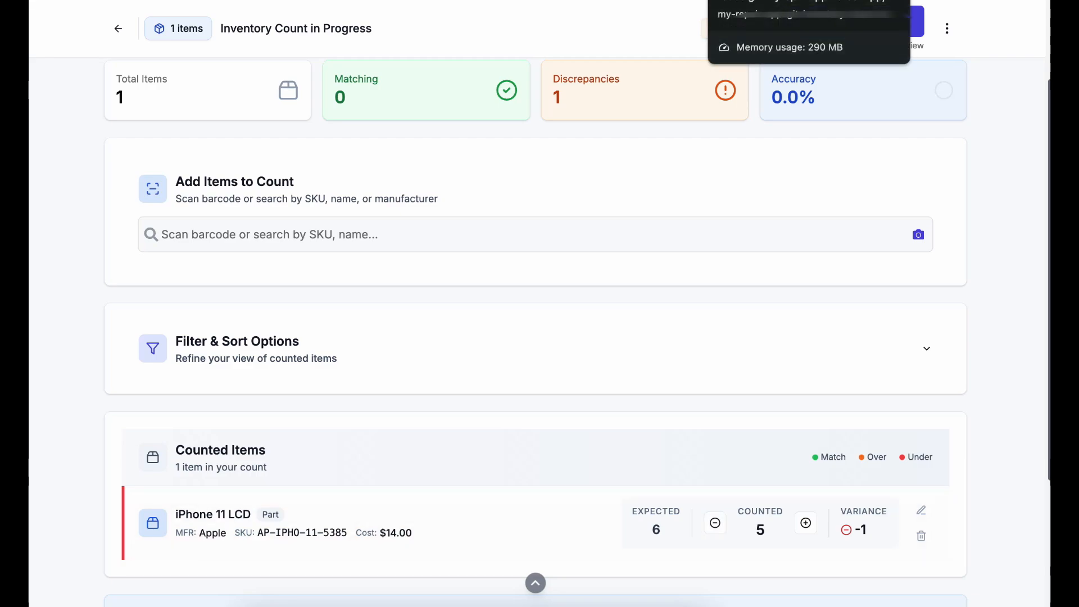
Check the iPhone 11 LCD stock page, then expand the count's Filter & Sort Options
left_click(765, 1)
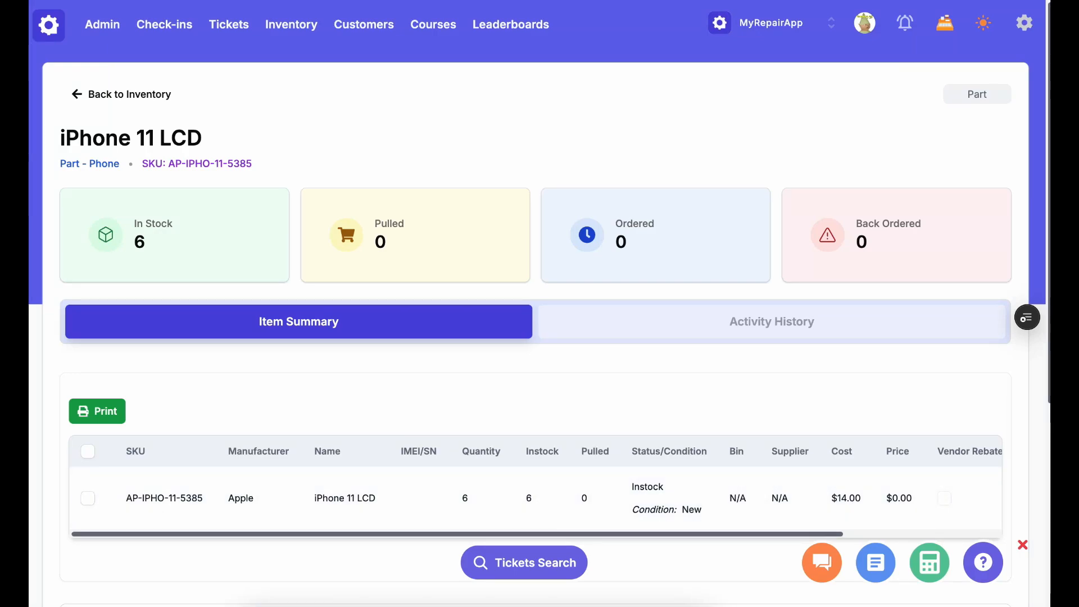
left_click(635, 1)
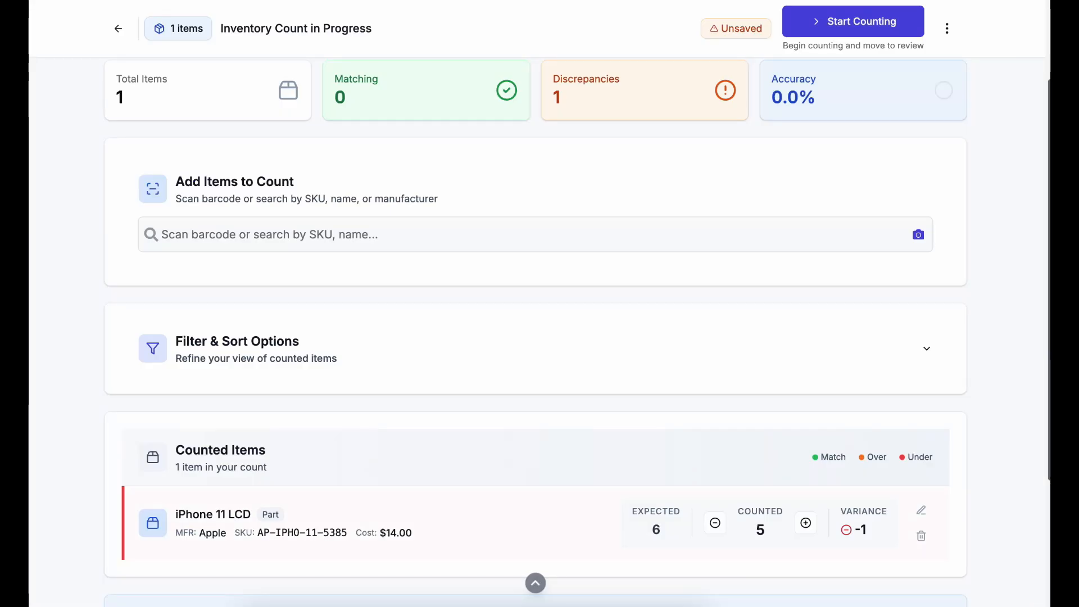
left_click(926, 348)
left_click(926, 348)
left_click(926, 349)
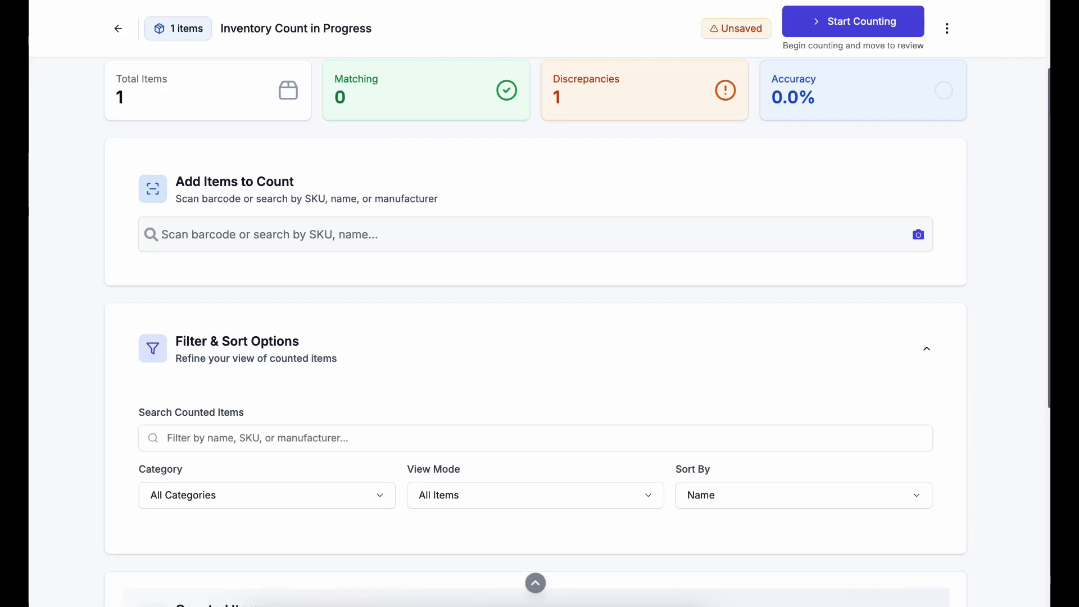
Keep All Categories, All Items and Name sorting, then advance the count to Review & Verify
scroll(535, 331, "down", 2)
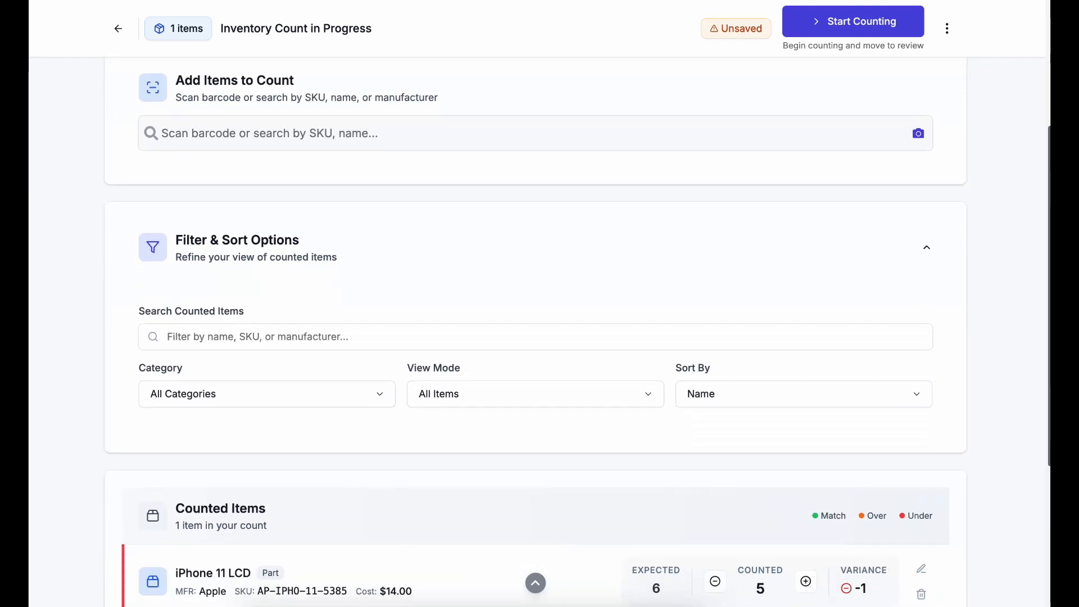
scroll(535, 332, "down", 1)
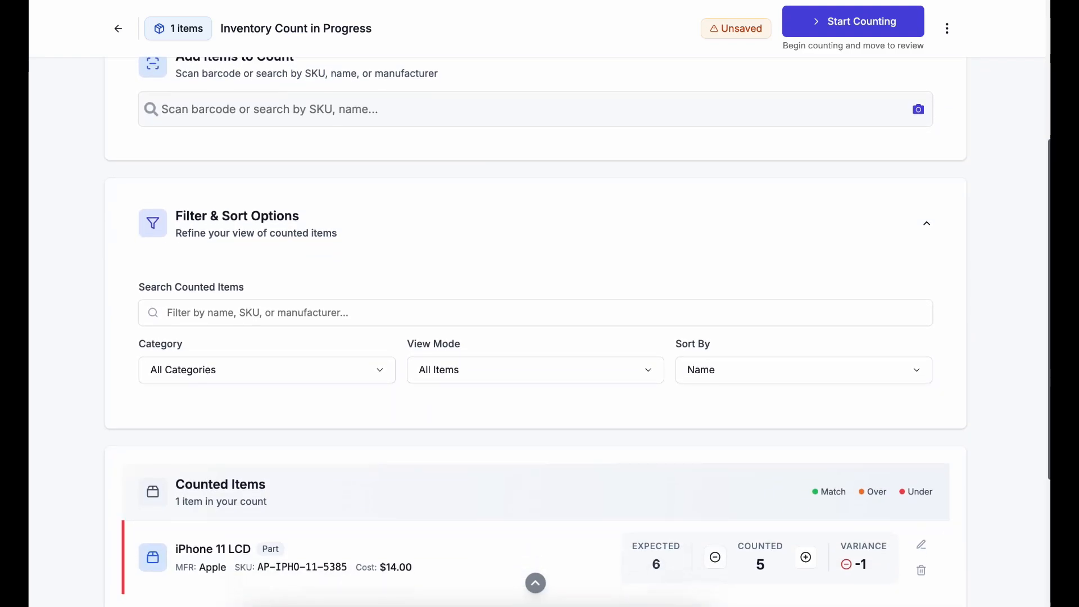
left_click(266, 370)
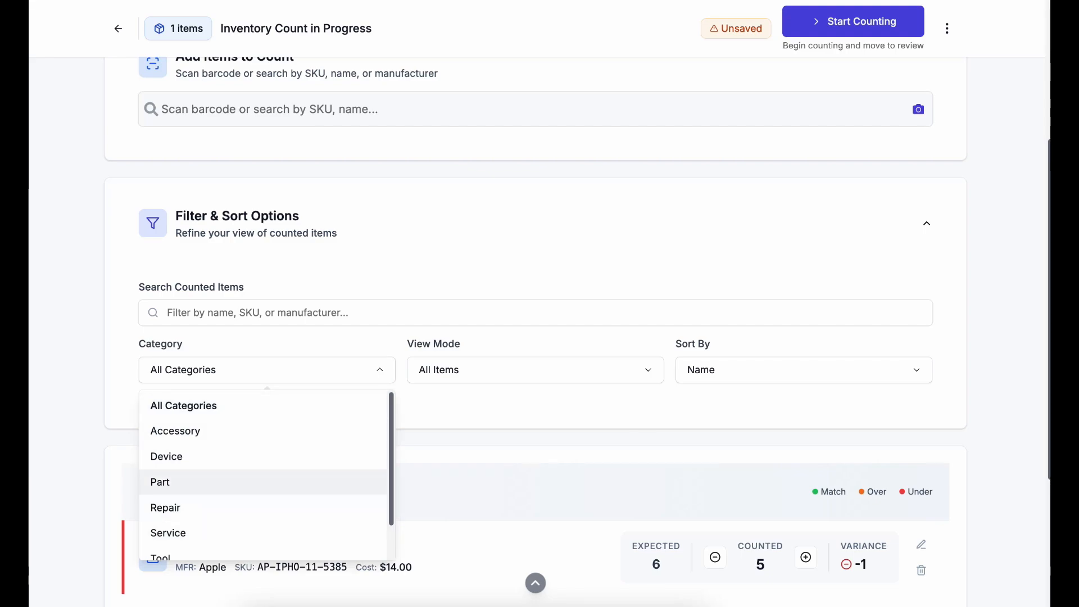
left_click(535, 370)
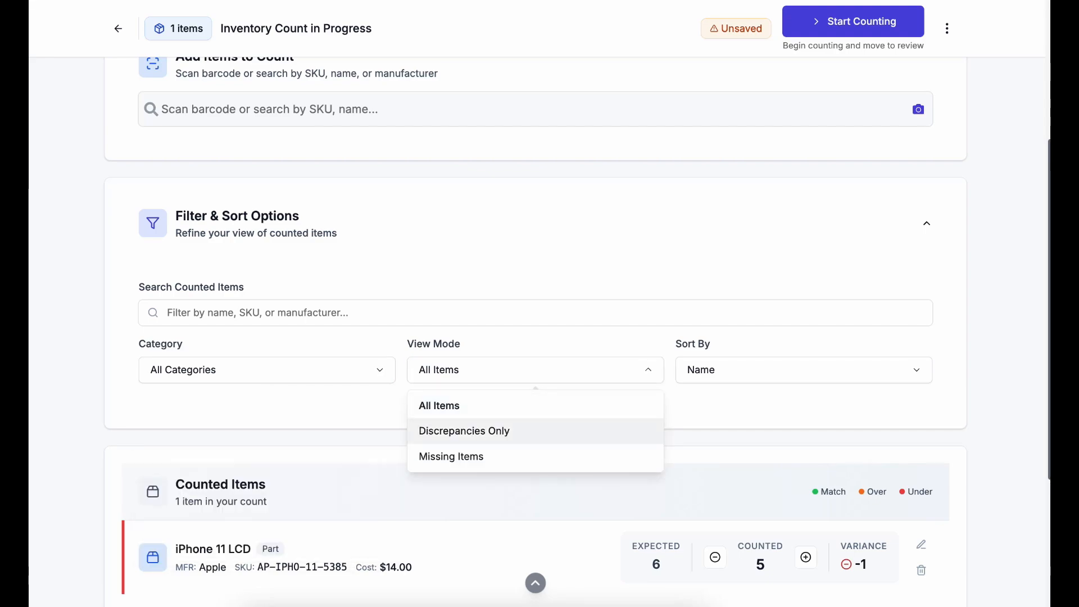
key("Down")
key("Return")
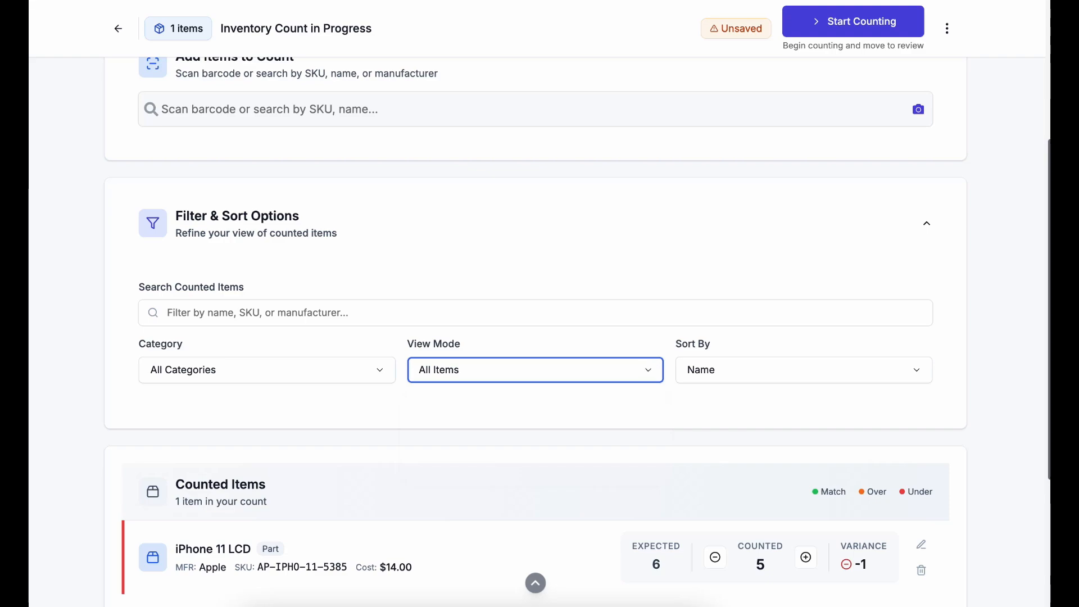
key("Return")
key("Tab")
key("Return")
key("Down")
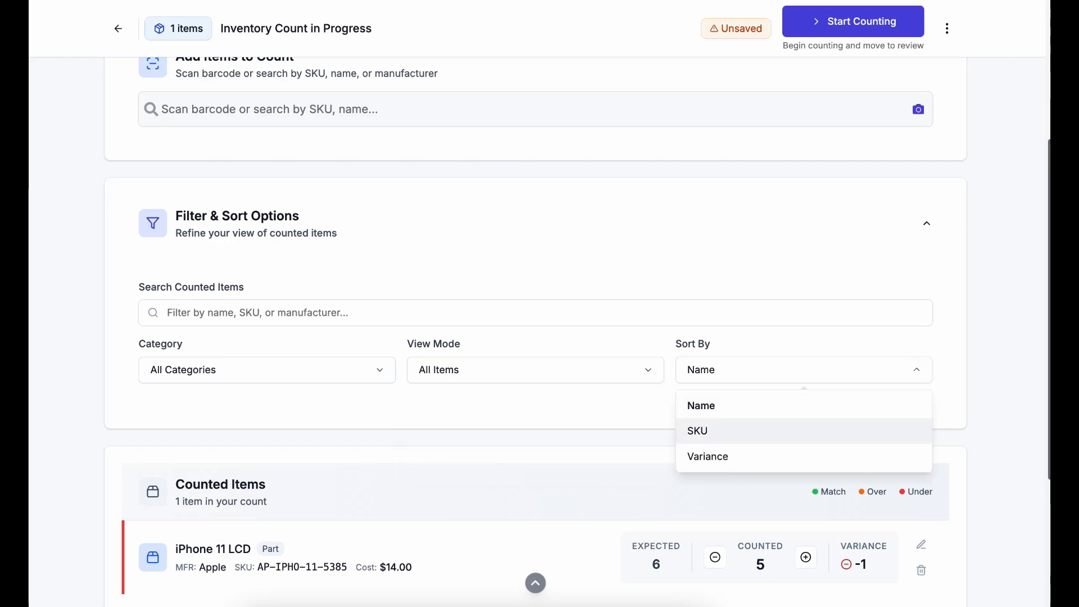
key("Escape")
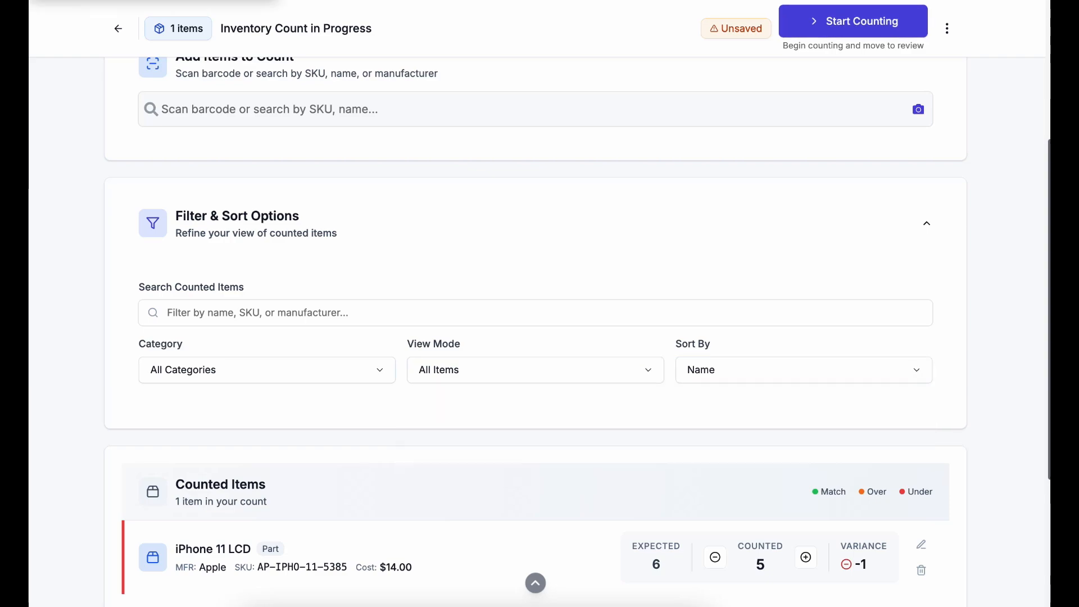
key("Return")
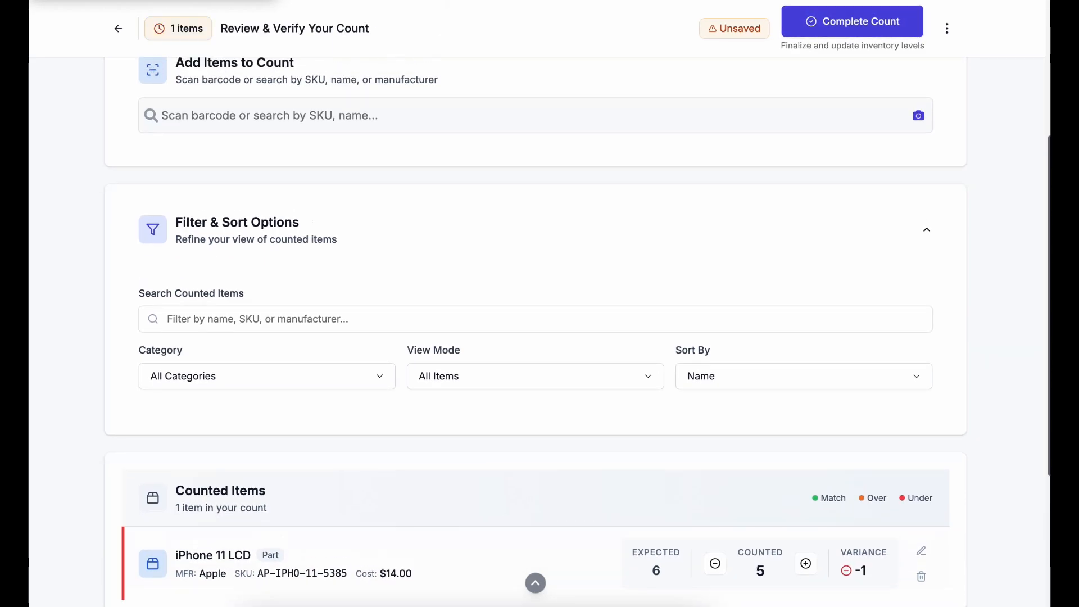
Search 'iphone 12' and add IPHONE 12 LCD ADN BACK with 1 counted against 0 expected
left_click(270, 115)
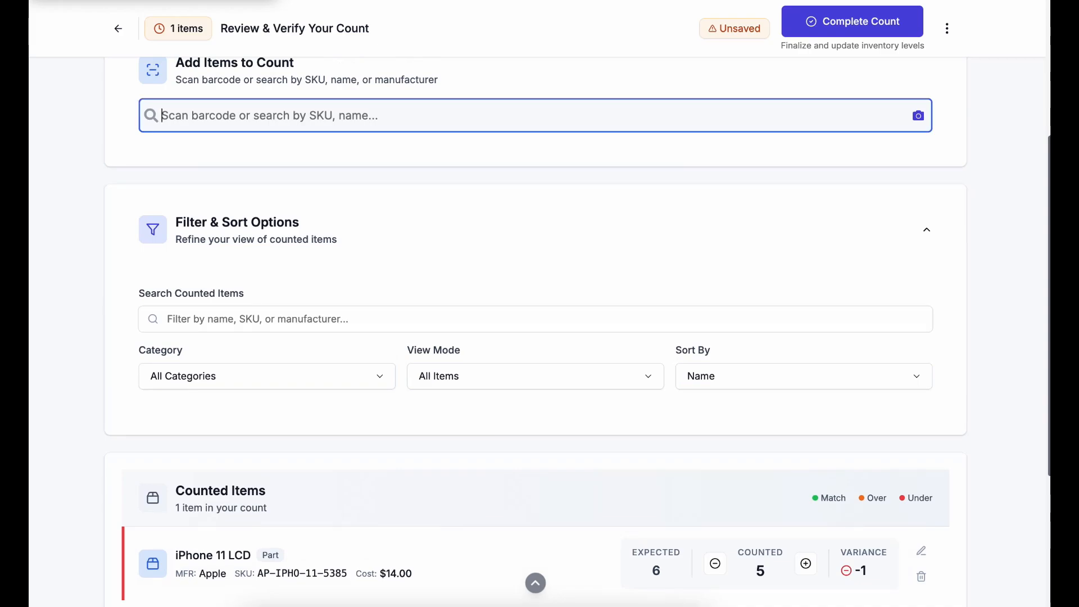
type("iphone 14")
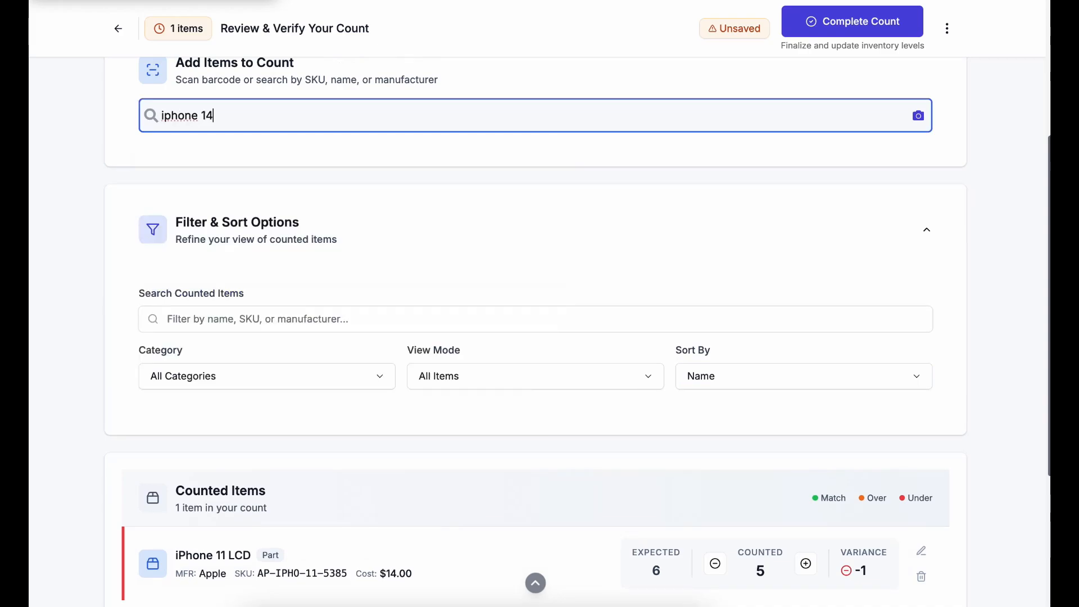
key("BackSpace")
type("3")
key("BackSpace")
type("2")
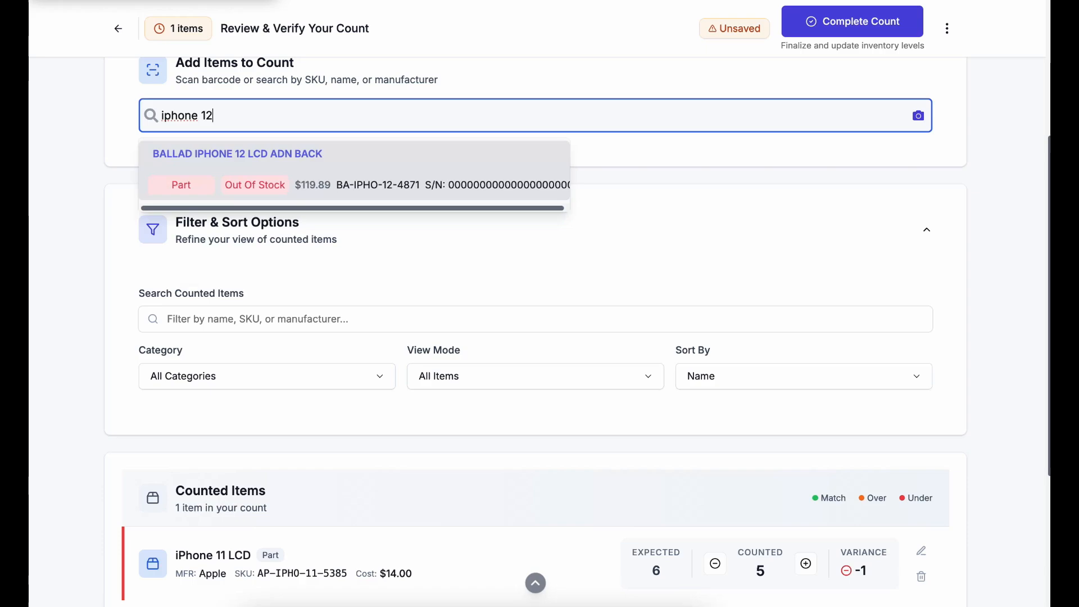
key("Return")
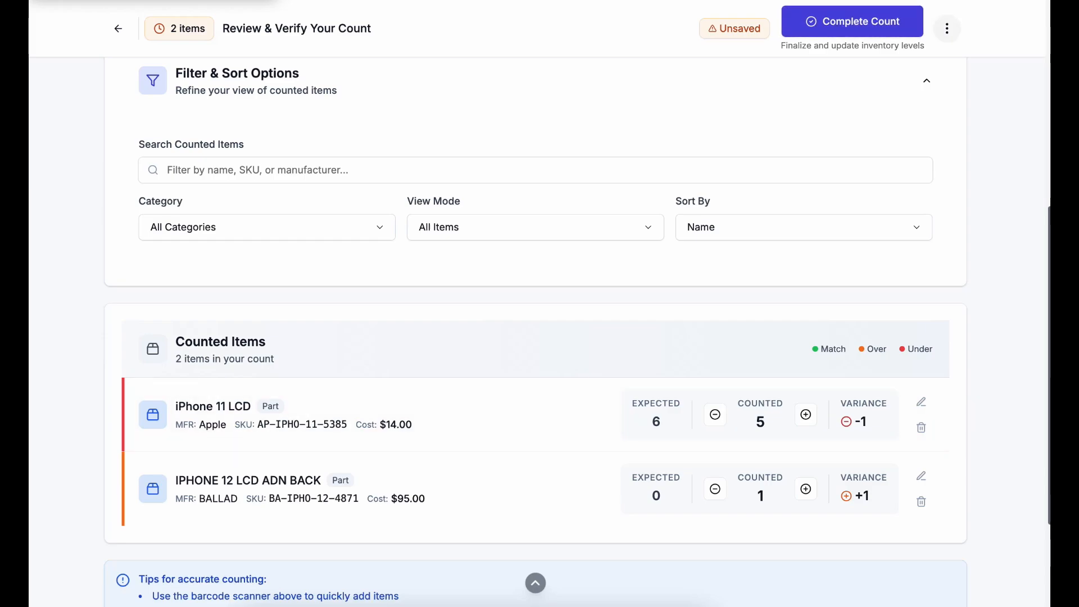
Choose Complete Count from the count's actions menu to reach Step 3: Reconcile & Complete Count
left_click(947, 29)
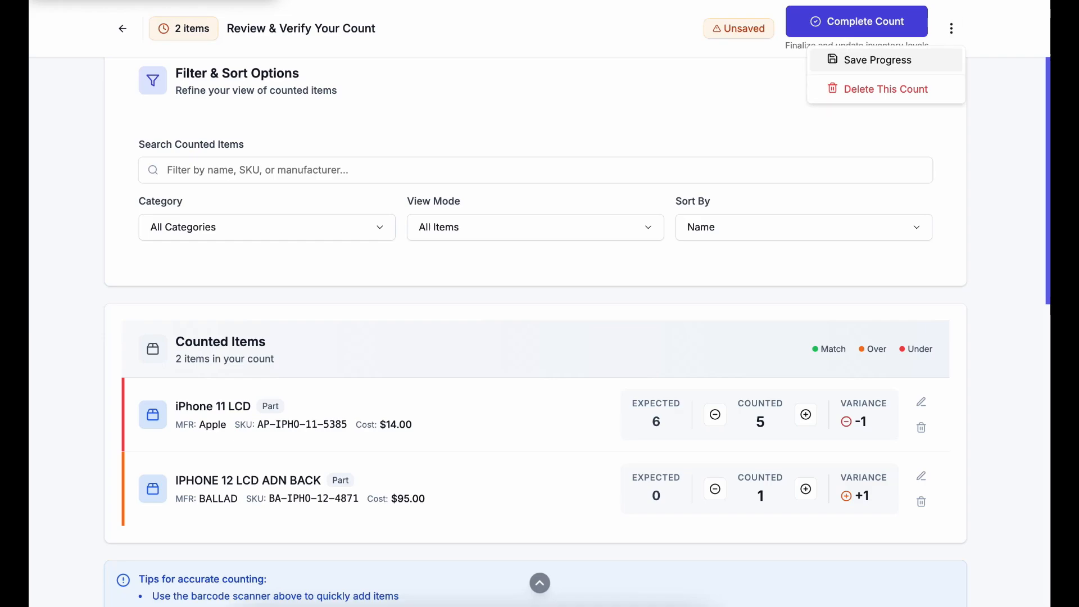
left_click(856, 21)
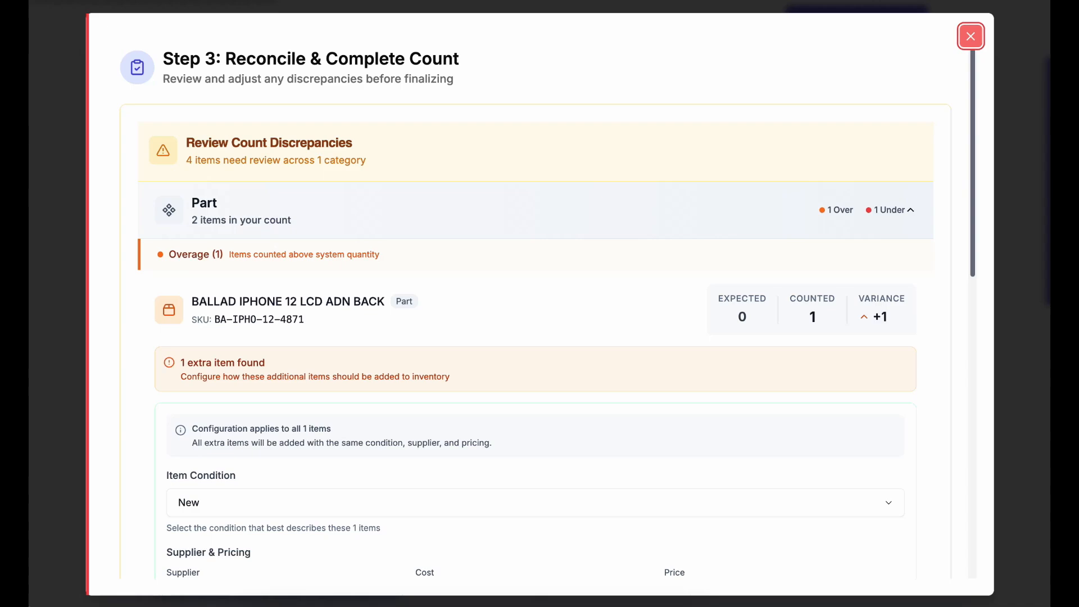
left_click(910, 211)
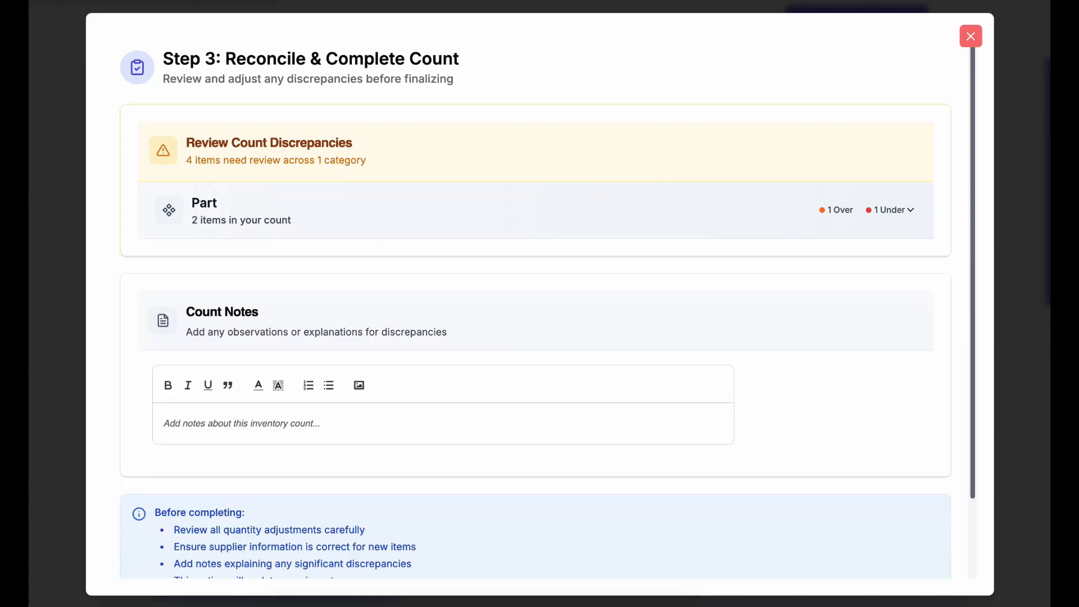
left_click(910, 210)
scroll(535, 315, "down", 1)
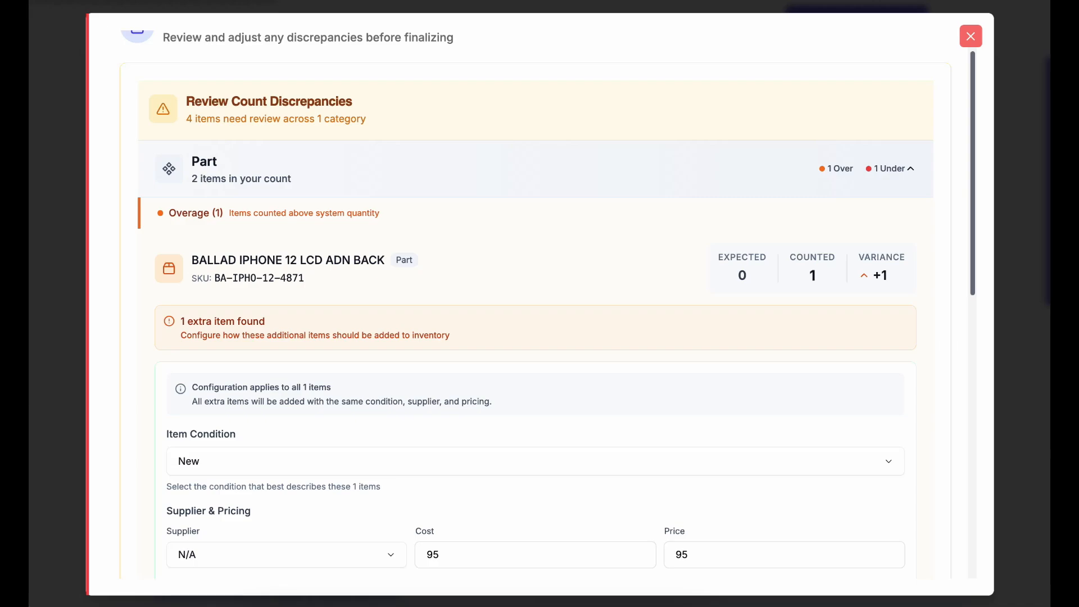
scroll(536, 304, "down", 1)
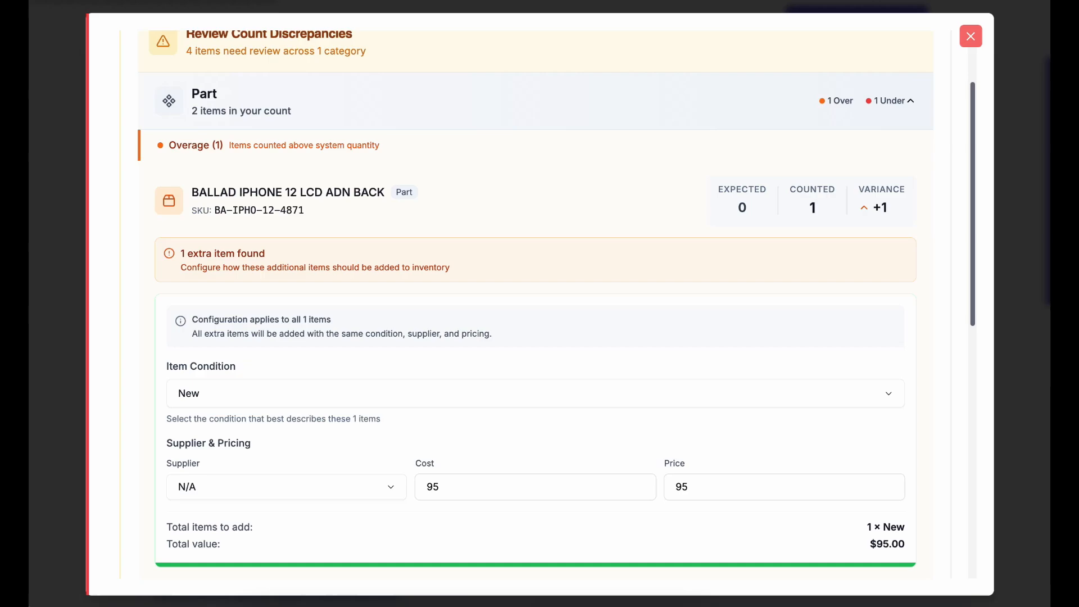
scroll(556, 304, "down", 1)
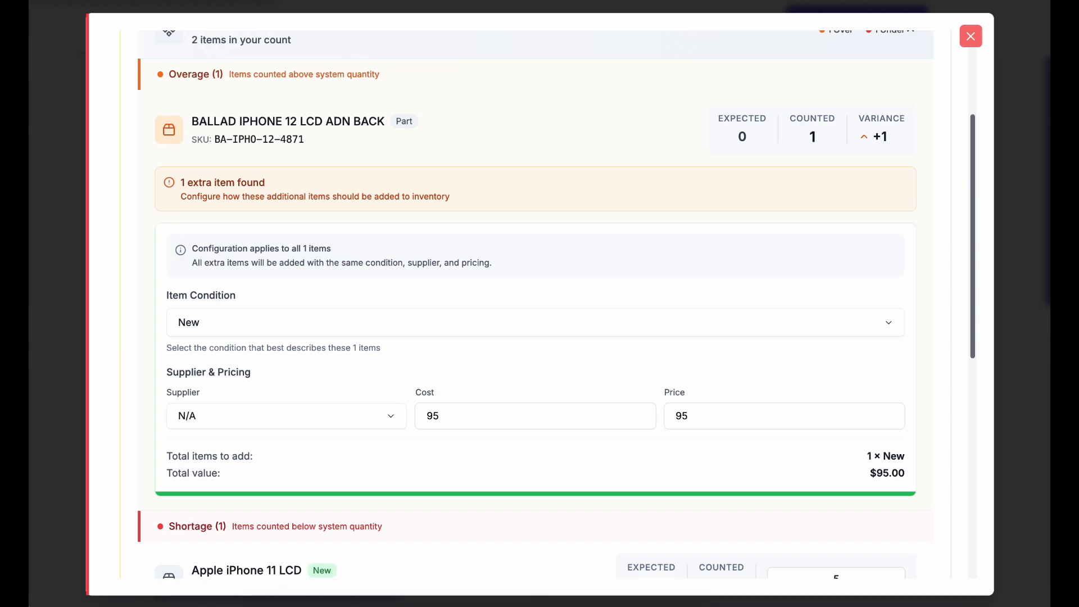
left_click(535, 323)
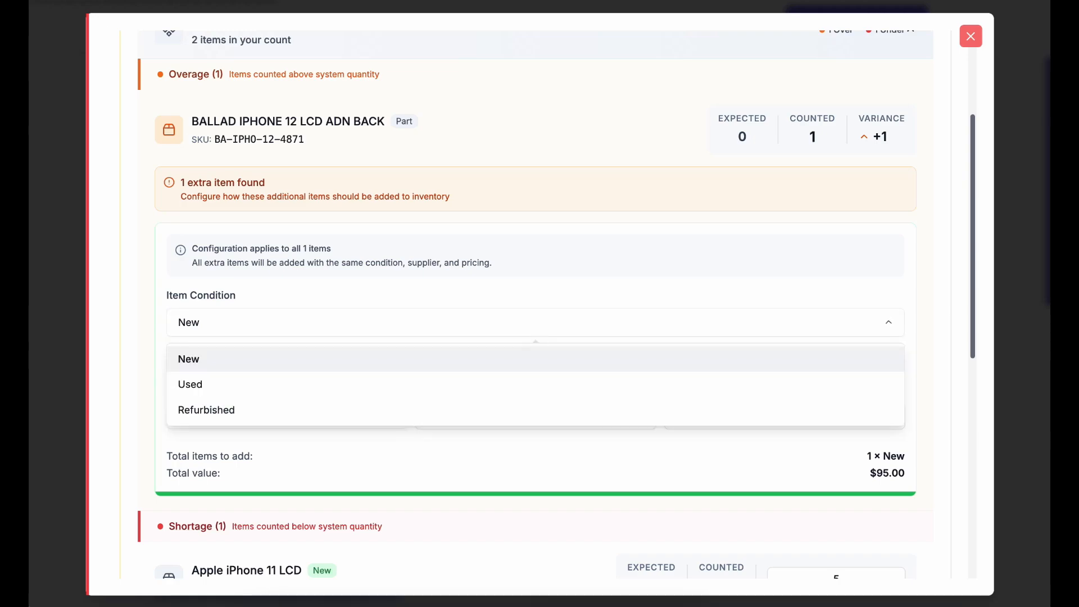
key("Escape")
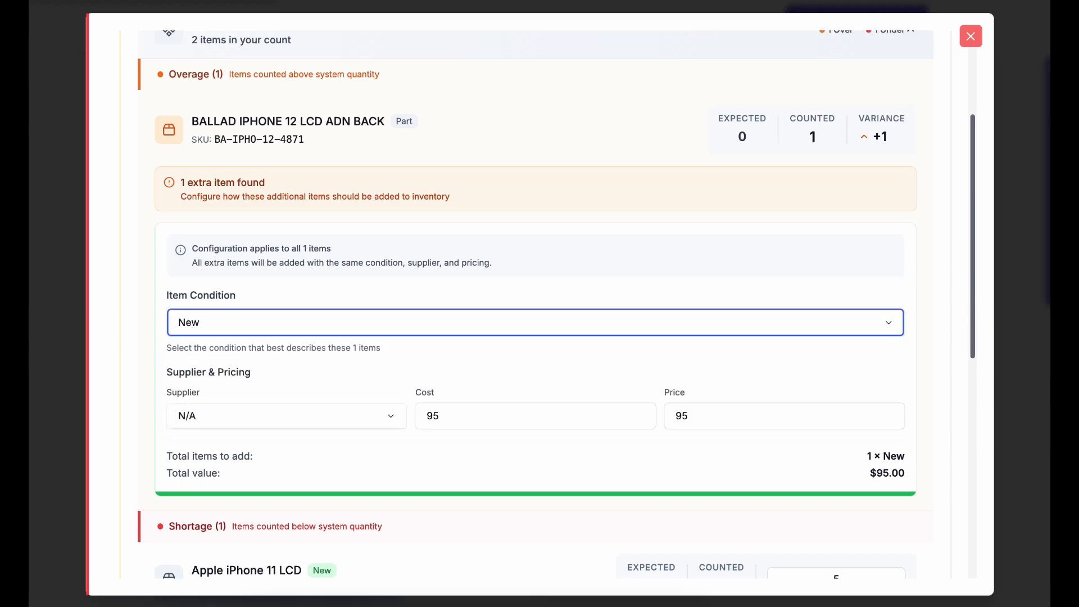
left_click(286, 416)
key("Escape")
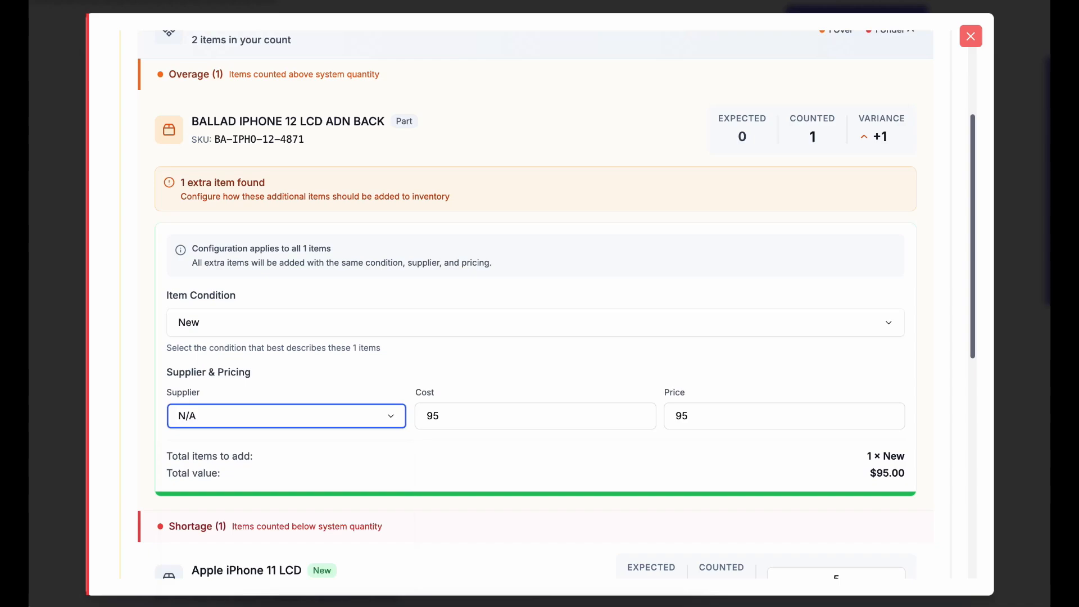
scroll(540, 304, "down", 3)
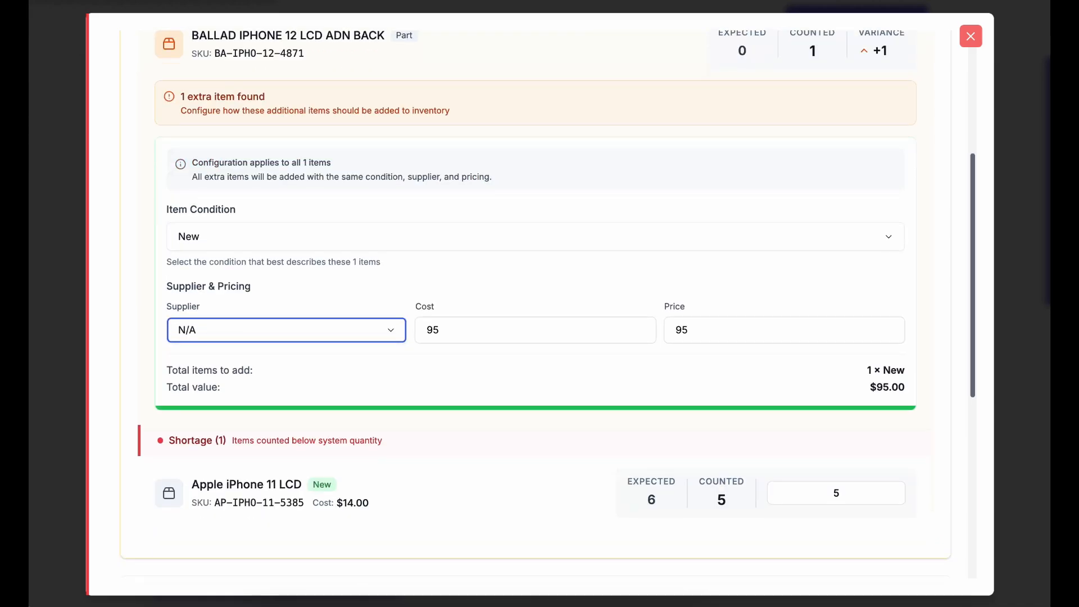
scroll(540, 304, "down", 3)
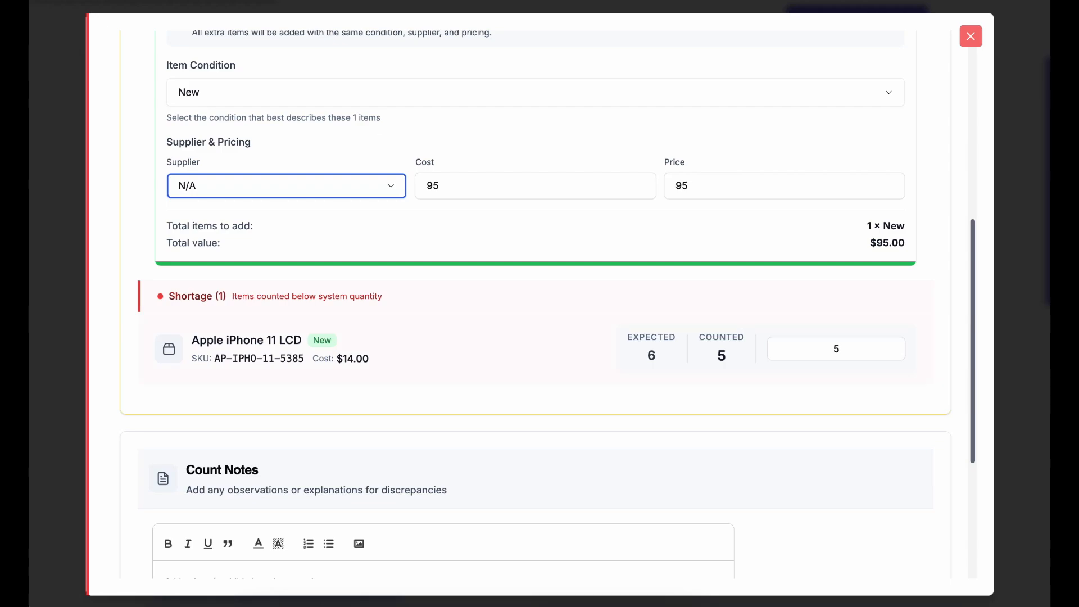
left_click(839, 349)
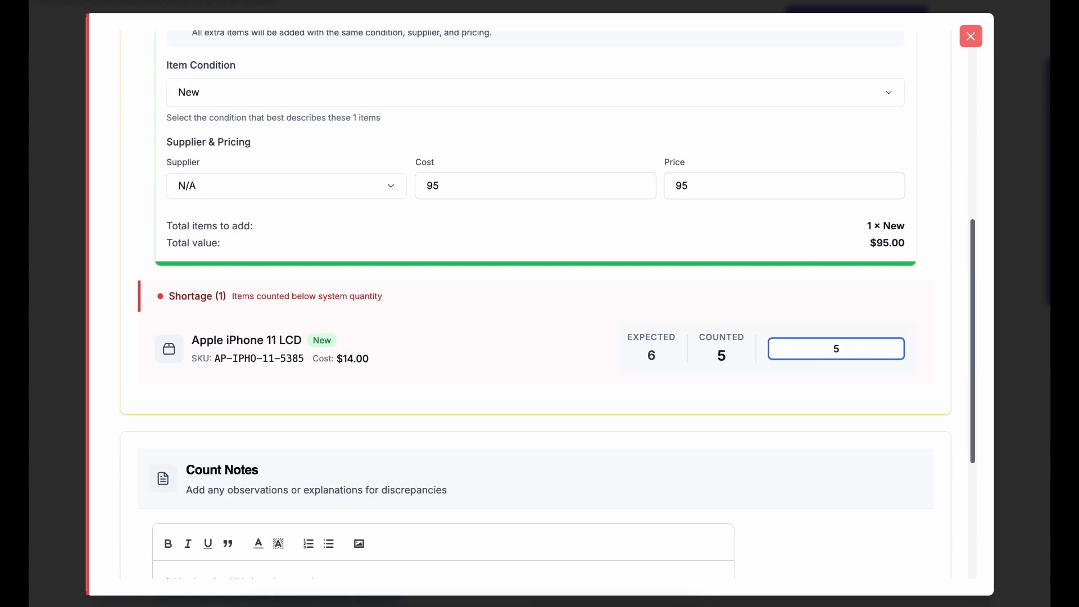
key("BackSpace")
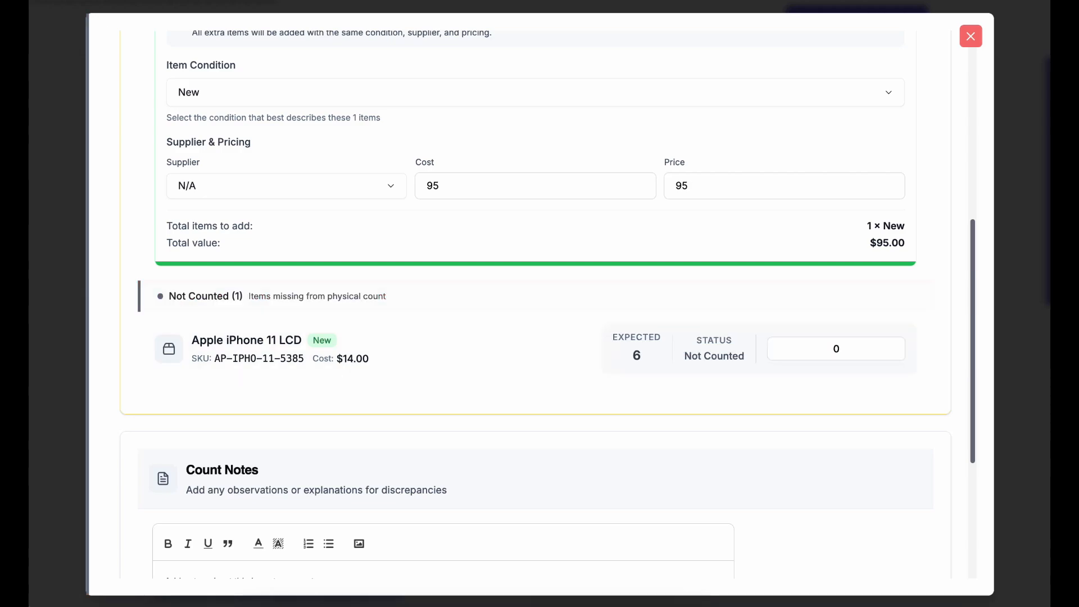
type("6")
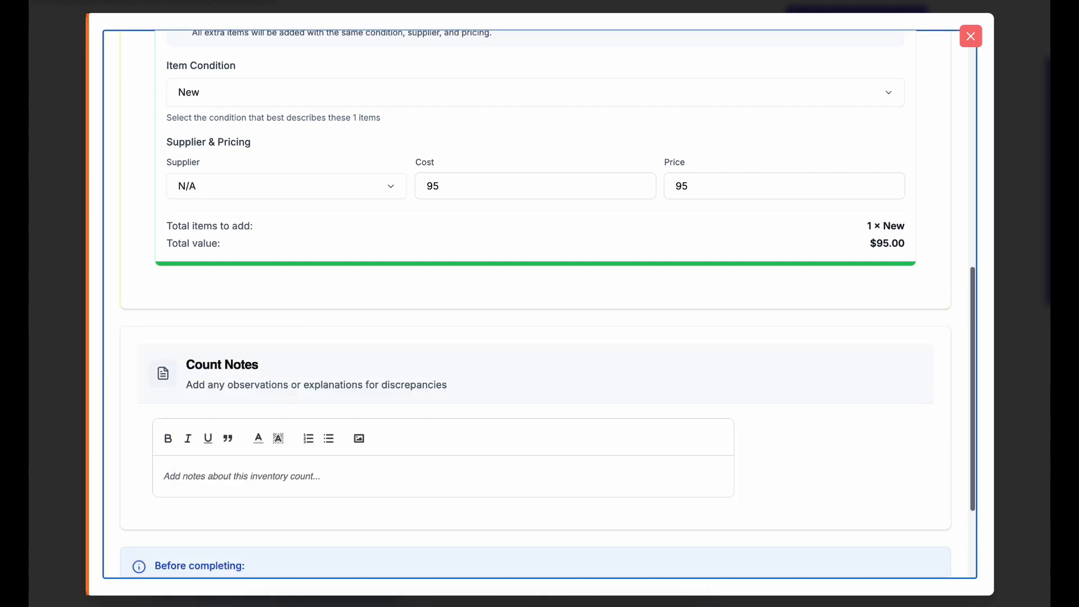
scroll(540, 303, "up", 6)
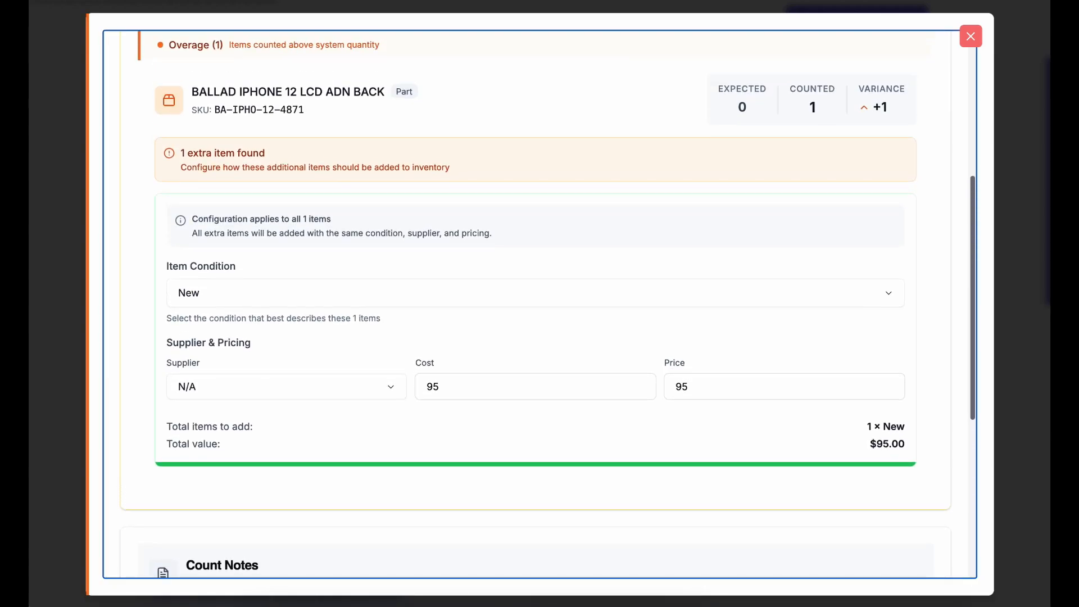
scroll(539, 304, "up", 1)
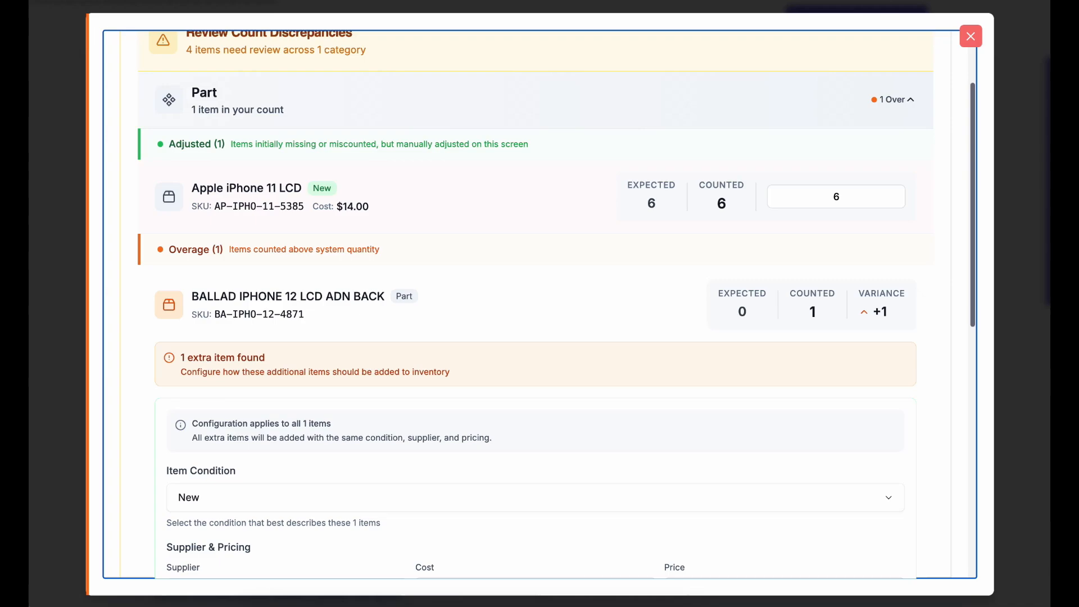
left_click(836, 196)
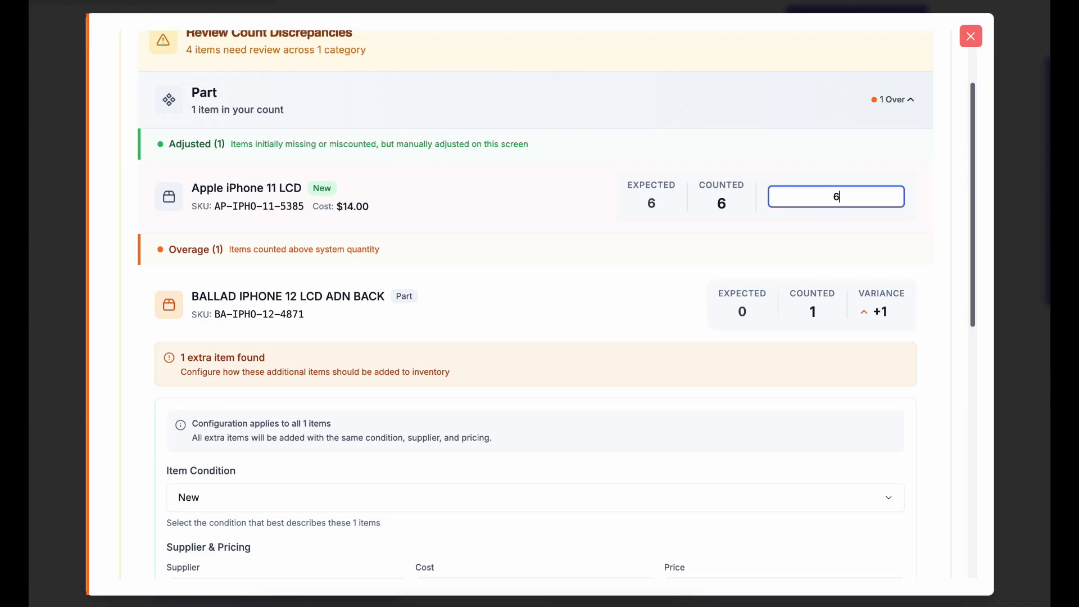
key("BackSpace")
scroll(539, 303, "down", 2)
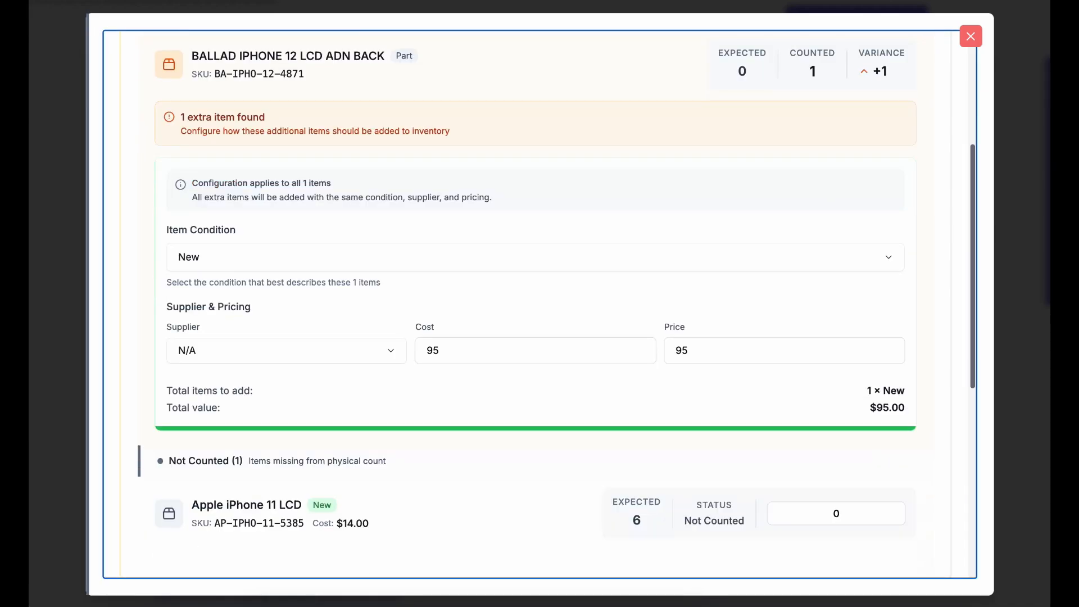
left_click(797, 511)
type("5")
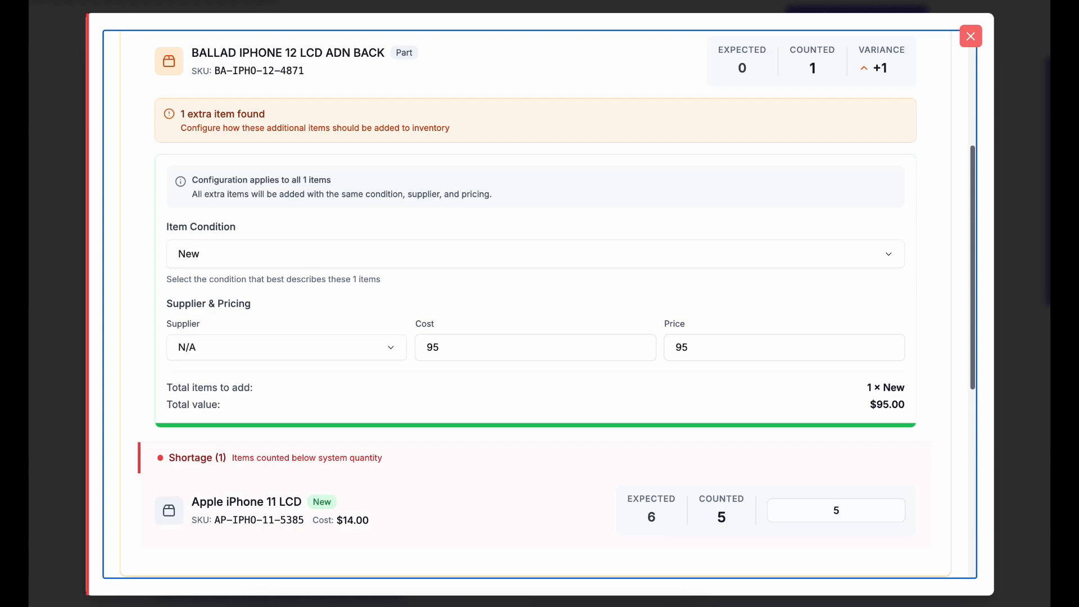
scroll(540, 304, "down", 2)
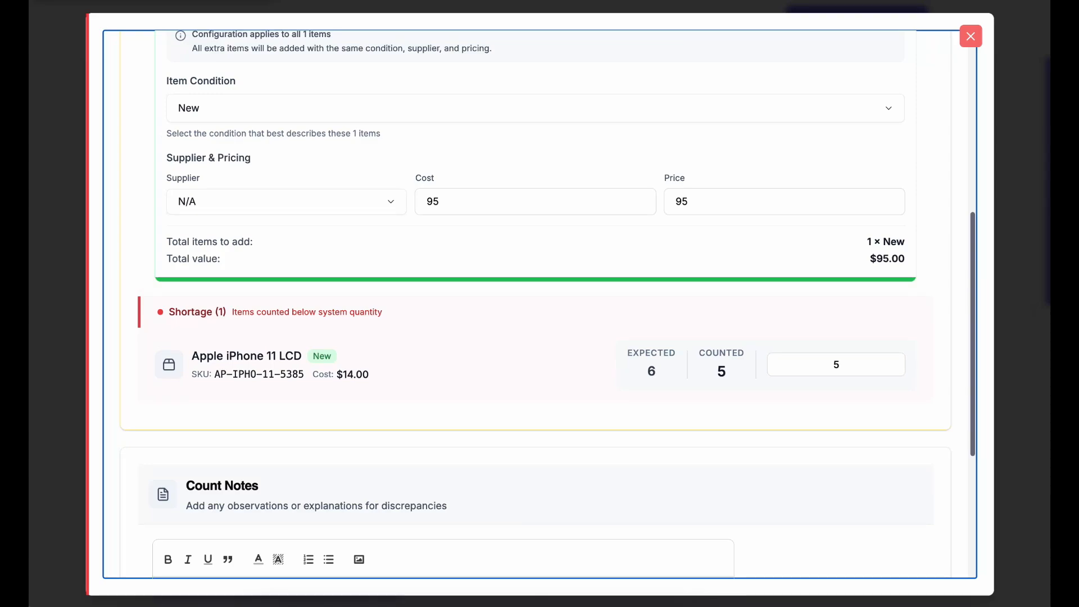
scroll(539, 303, "down", 5)
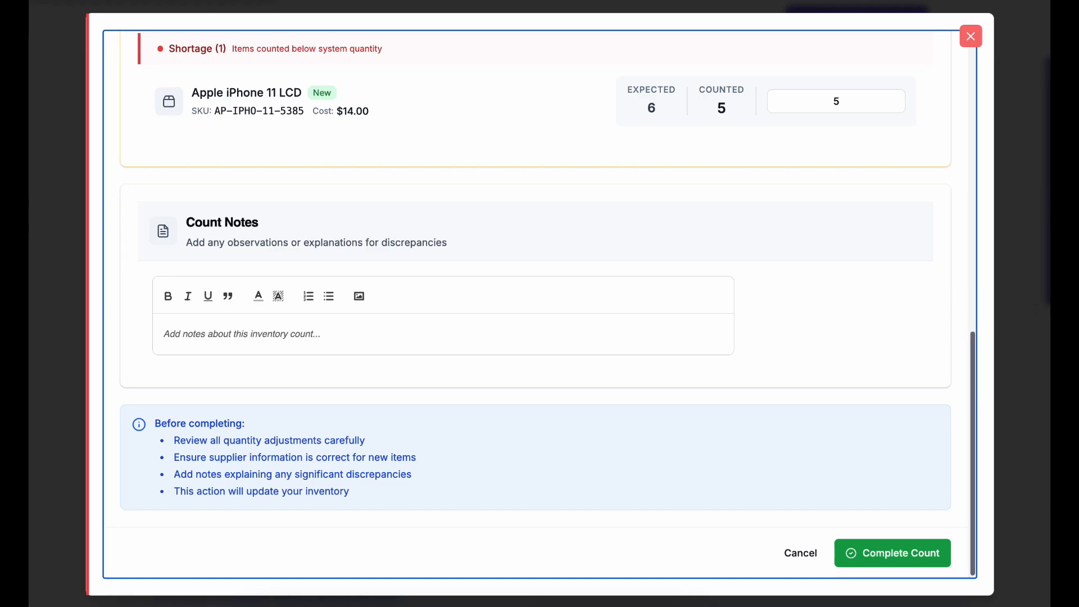
Complete the count and confirm Complete & Update Inventory, leaving iPhone 11 LCD at 5 in stock
left_click(892, 553)
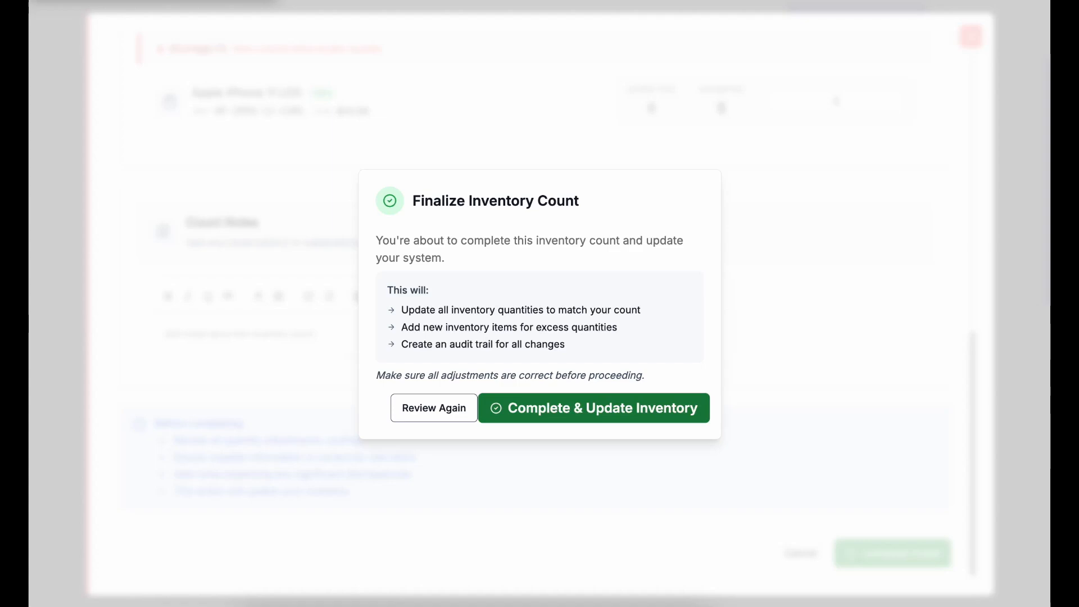
left_click(594, 408)
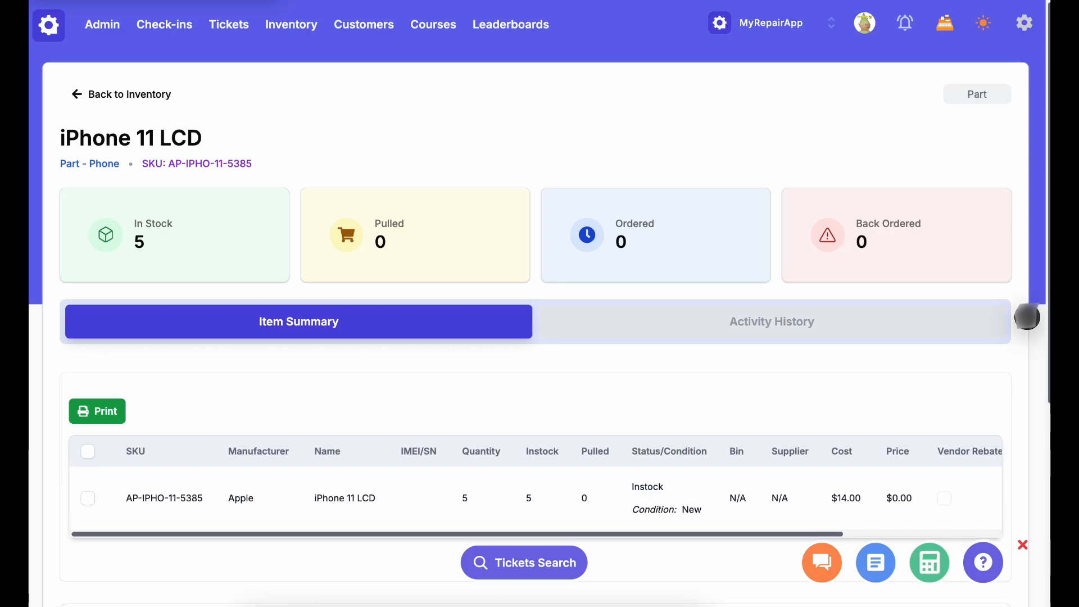
Review the iPhone 11 LCD Activity History, including the latest 1-unit inventory count removal
left_click(771, 321)
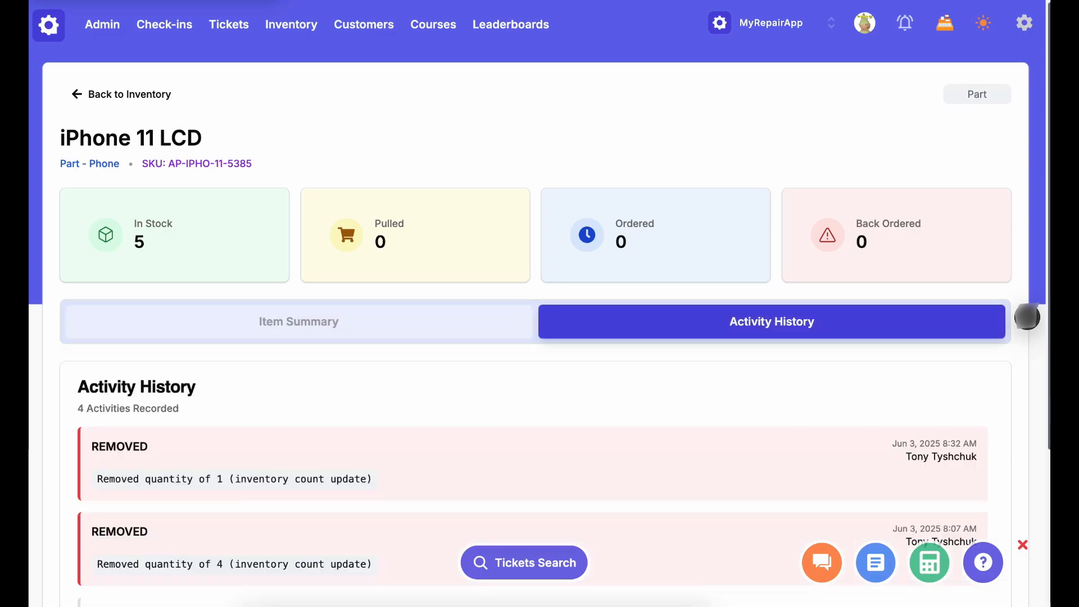
scroll(1027, 318, "down", 1)
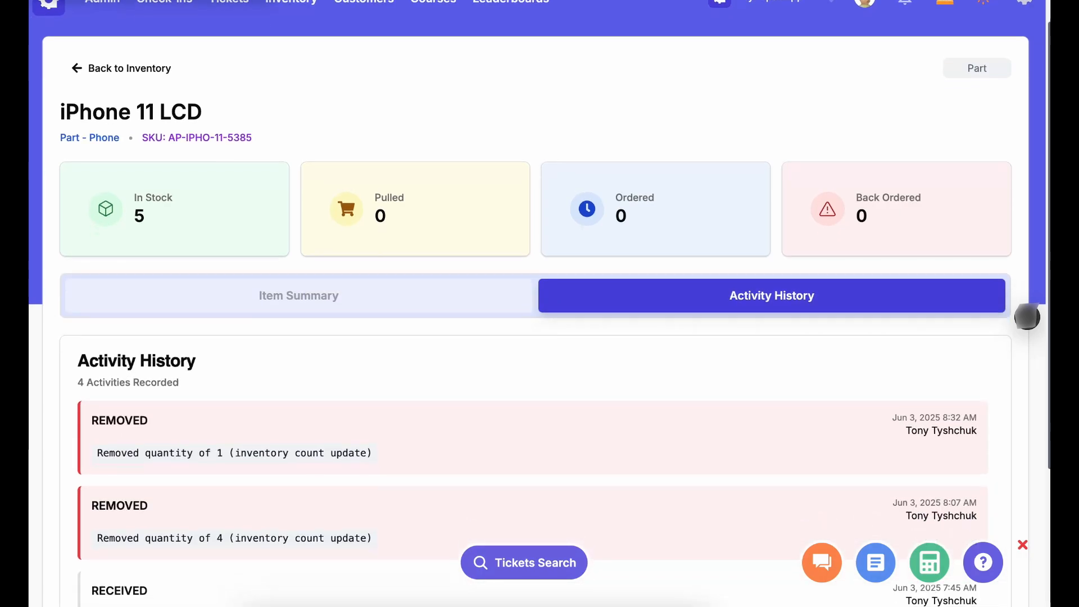
scroll(1028, 317, "down", 3)
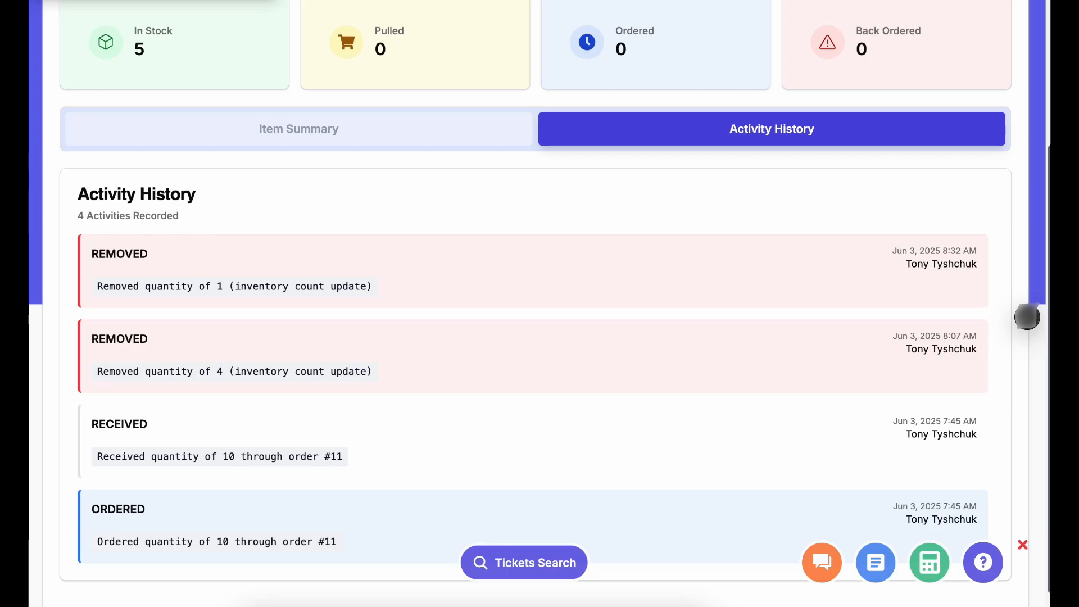
scroll(1027, 317, "up", 3)
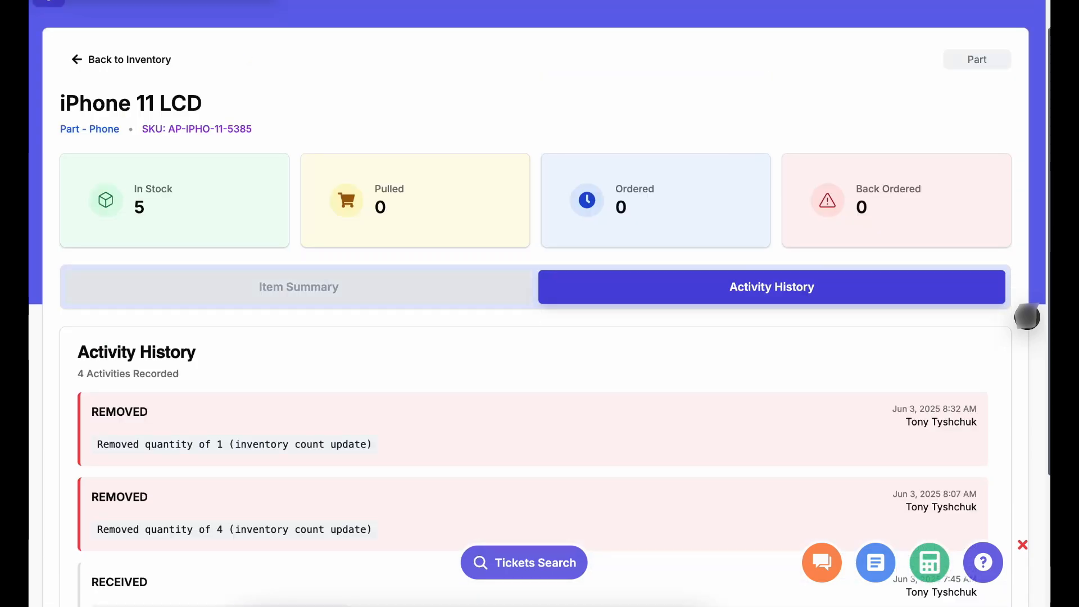